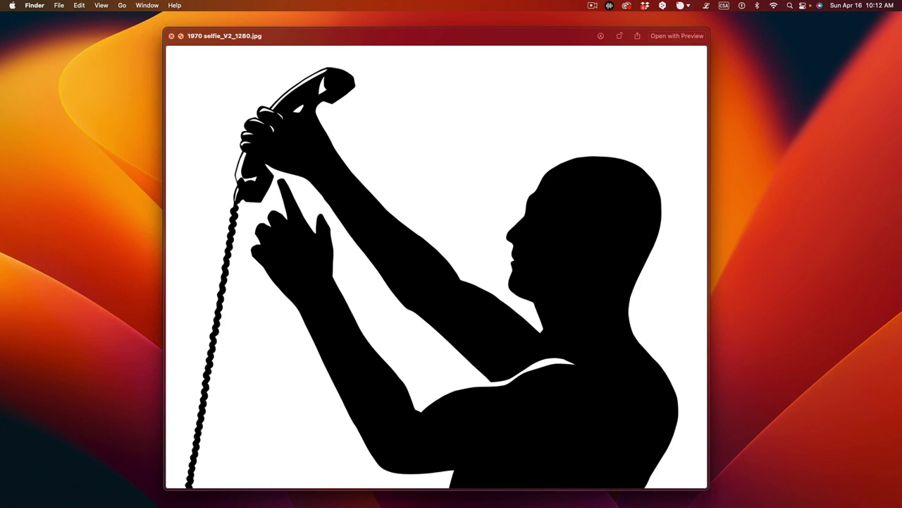
Step: Page forward through the illustrations from ALTERNATIVE_FACTS_18X24_1280.jpg to The Empath_1280.jpg
{"action": "key", "text": "Down"}
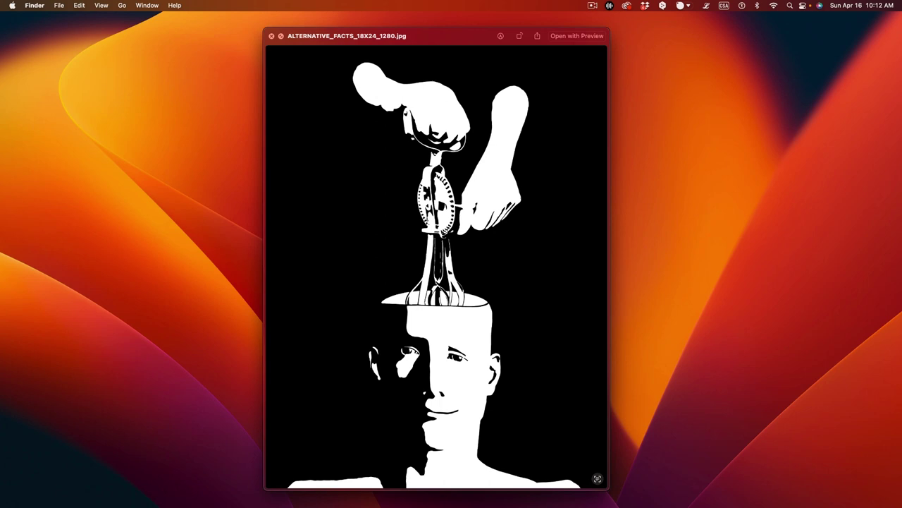
{"action": "key", "text": "Down"}
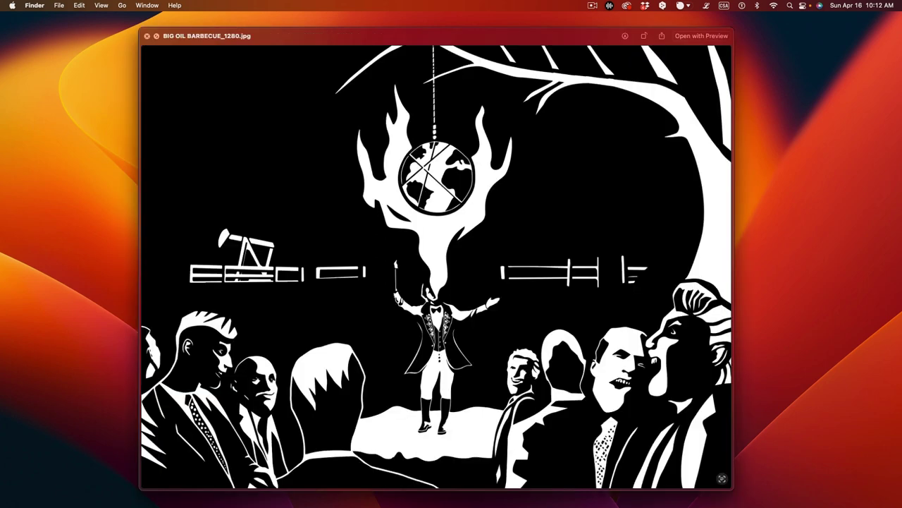
{"action": "key", "text": "Down"}
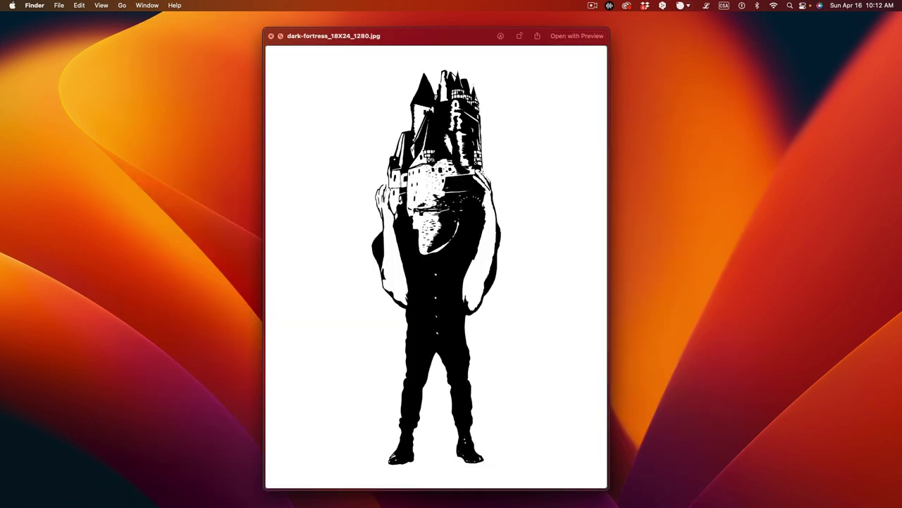
{"action": "key", "text": "Down"}
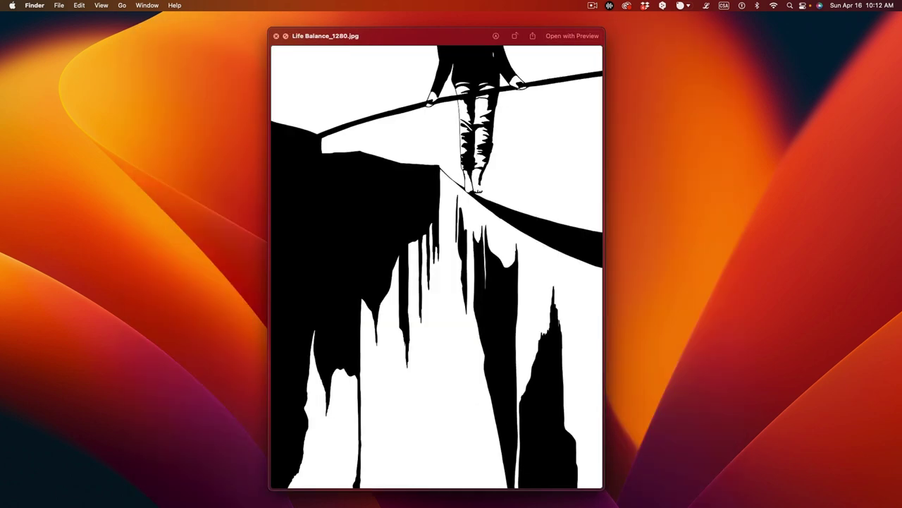
{"action": "key", "text": "Down"}
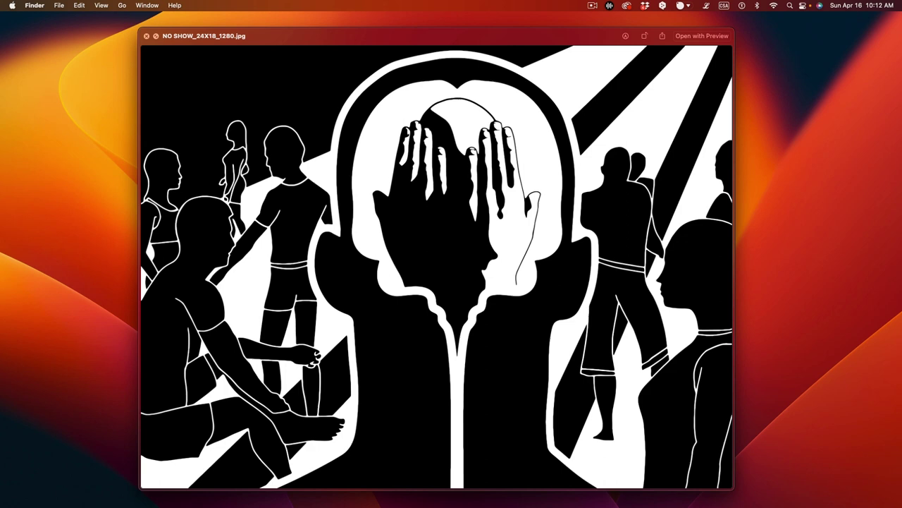
{"action": "key", "text": "Down"}
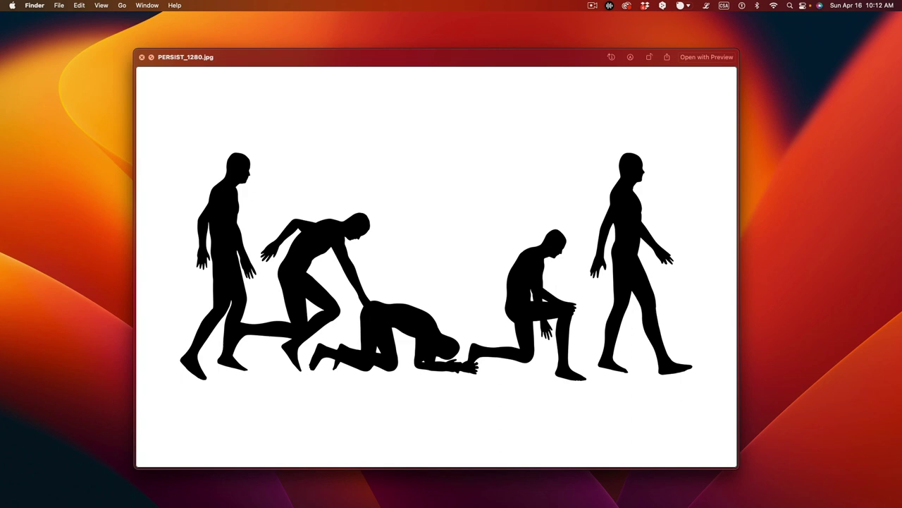
{"action": "key", "text": "Down"}
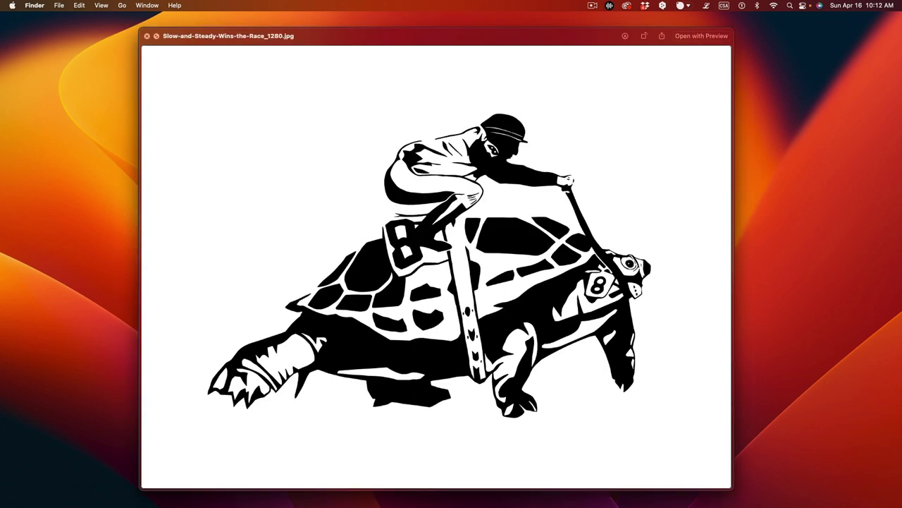
{"action": "key", "text": "Down"}
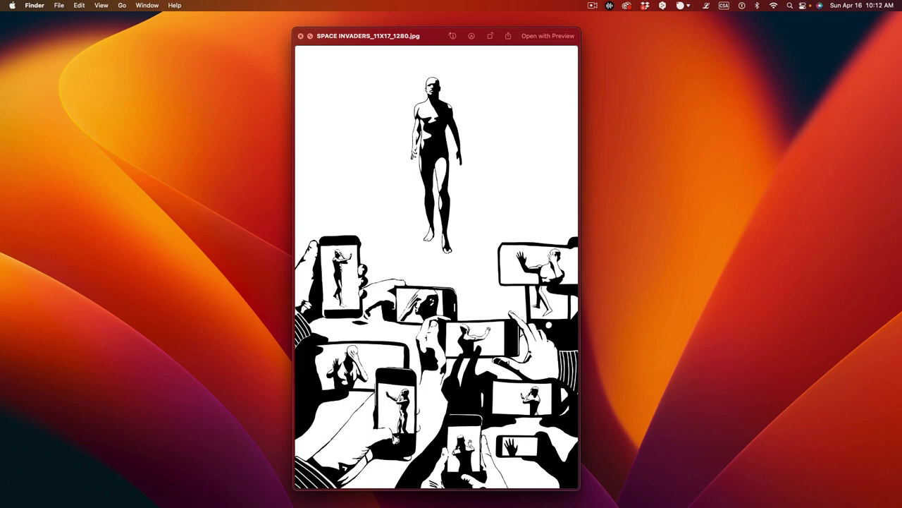
{"action": "key", "text": "Down"}
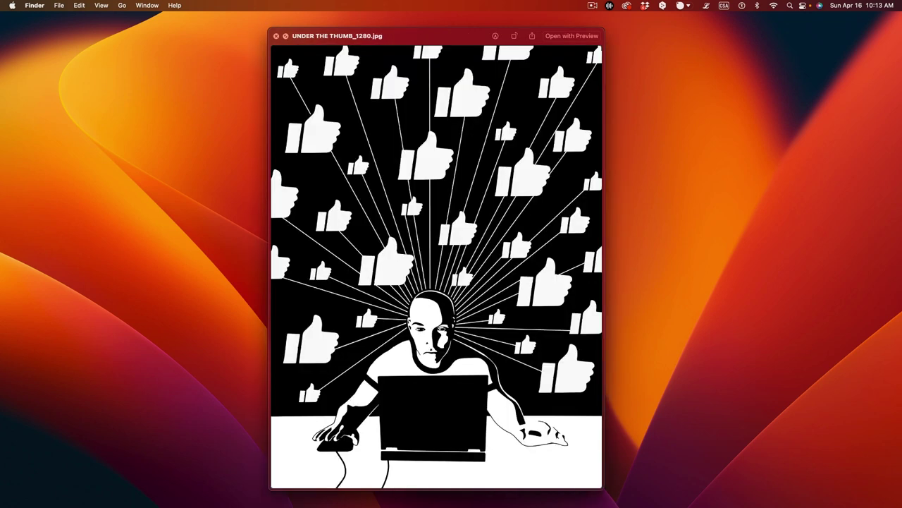
{"action": "key", "text": "Down"}
{"action": "key", "text": "Down"}
{"action": "key", "text": "Down"}
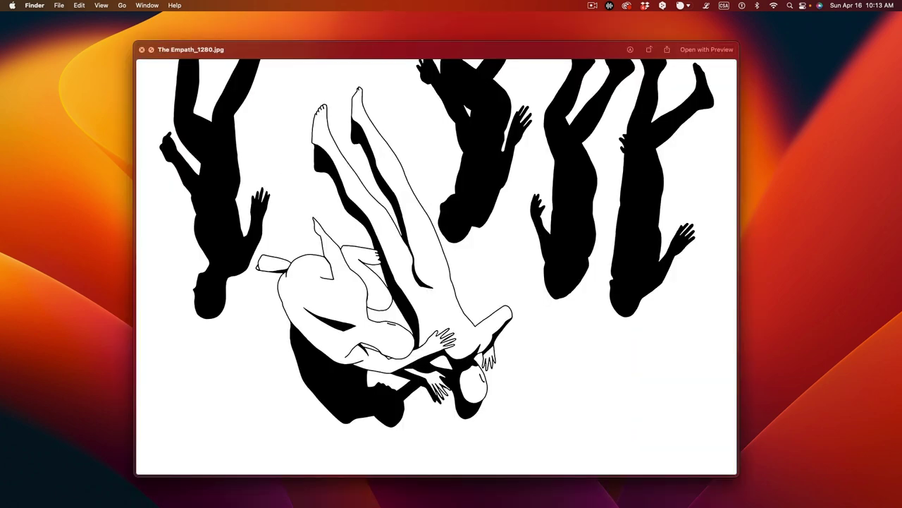
Step: Step back past SPACE INVADERS and the turtle rider to dark-fortress_18X24_1280.jpg
{"action": "key", "text": "Up"}
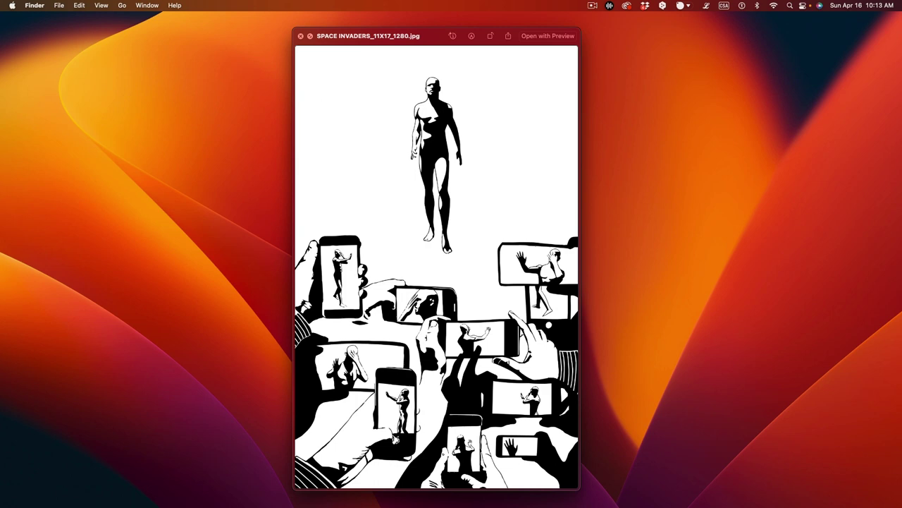
{"action": "key", "text": "Up"}
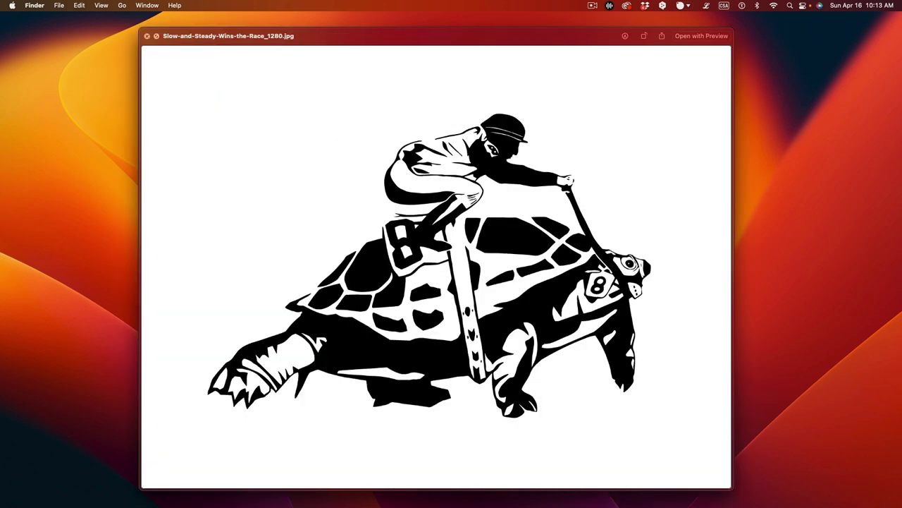
{"action": "key", "text": "Up"}
{"action": "key", "text": "Up"}
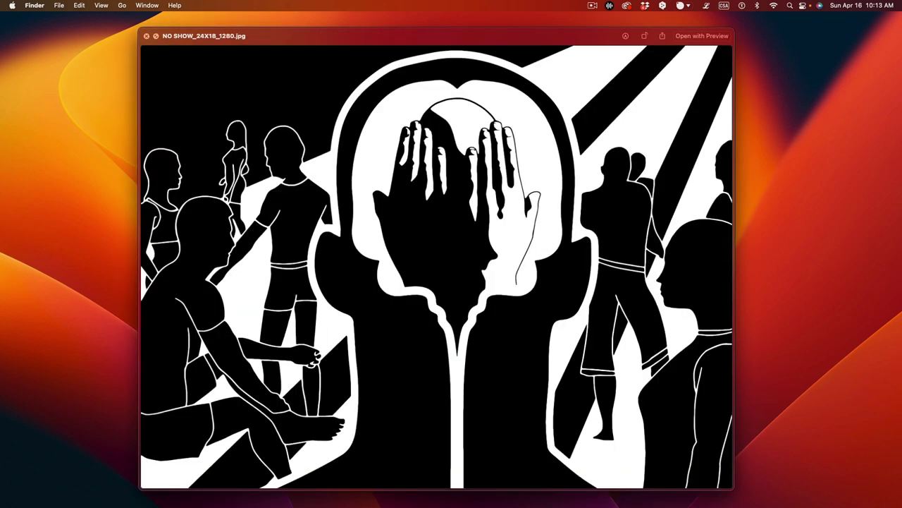
{"action": "key", "text": "Up"}
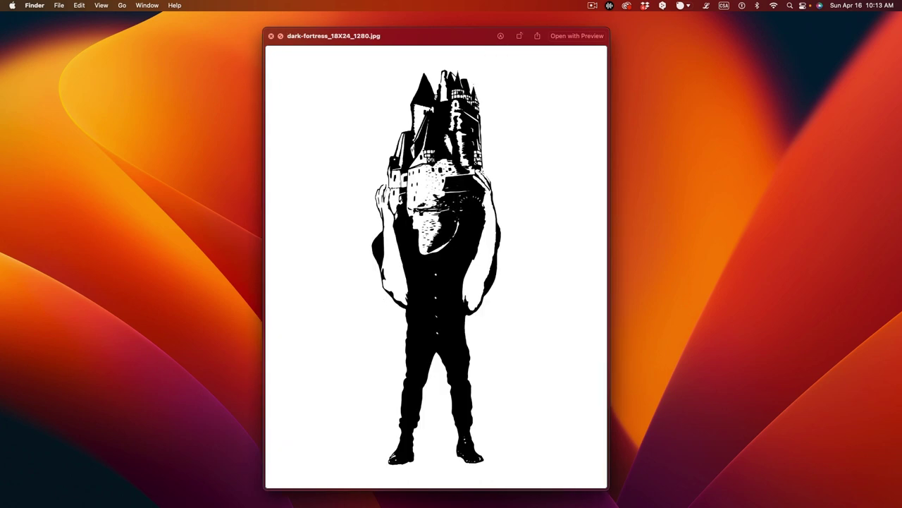
Step: Step back one more illustration to BIG OIL BARBECUE_1280.jpg
{"action": "key", "text": "Up"}
{"action": "key", "text": "Up"}
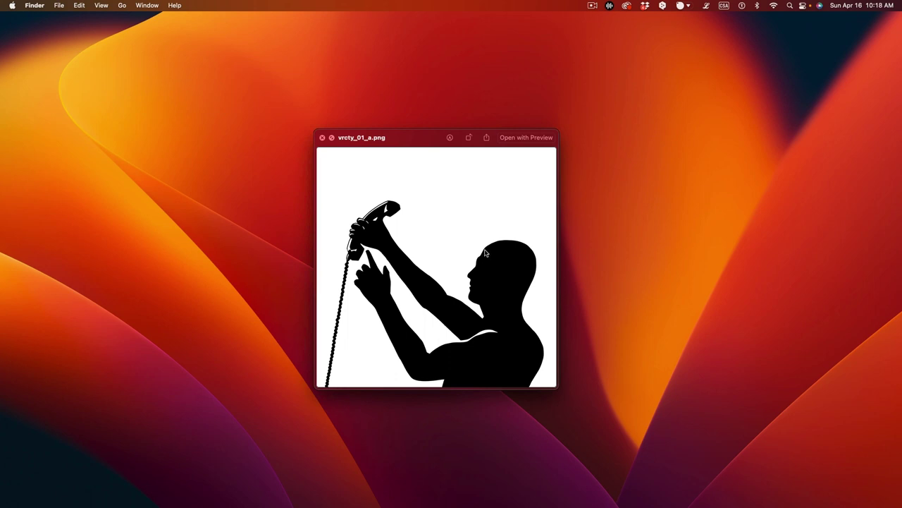
Step: Review the training images from vrcty_01_b.png to vrcty_06_a.png, then close the preview
{"action": "key", "text": "Down"}
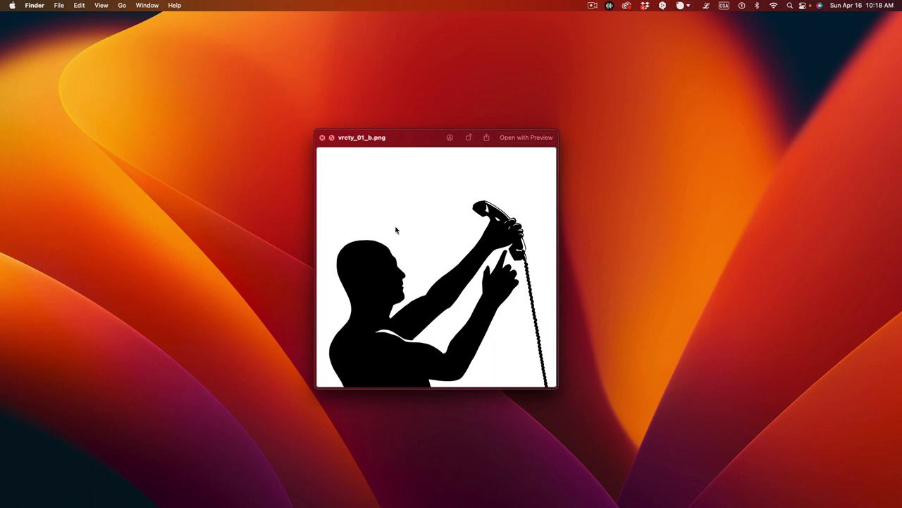
{"action": "key", "text": "Down"}
{"action": "key", "text": "Down"}
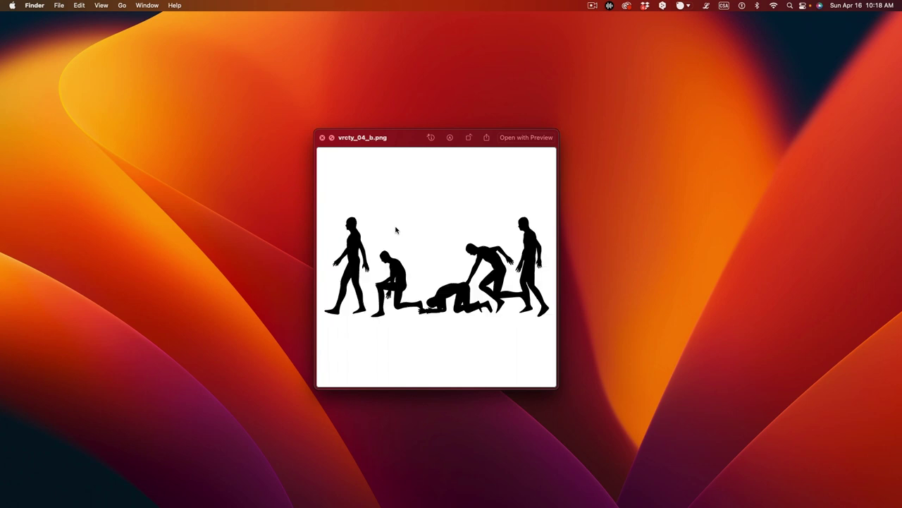
{"action": "key", "text": "Down"}
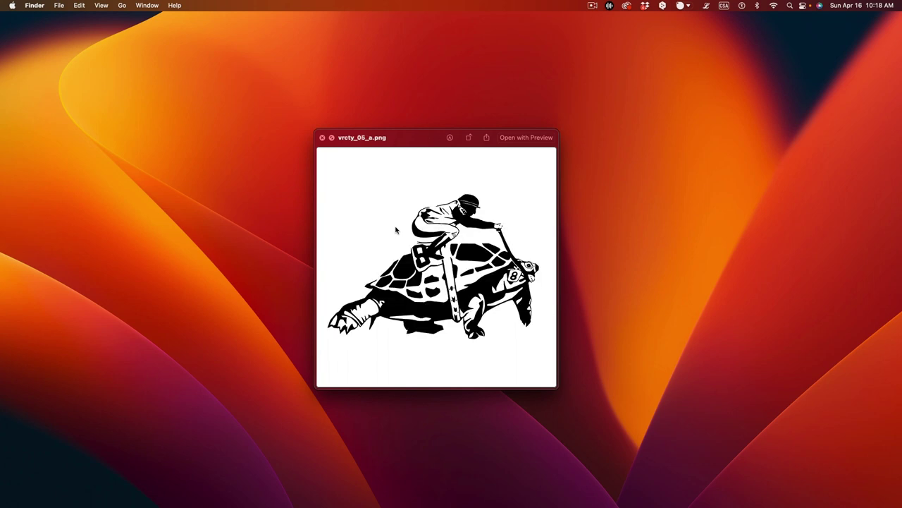
{"action": "key", "text": "Down"}
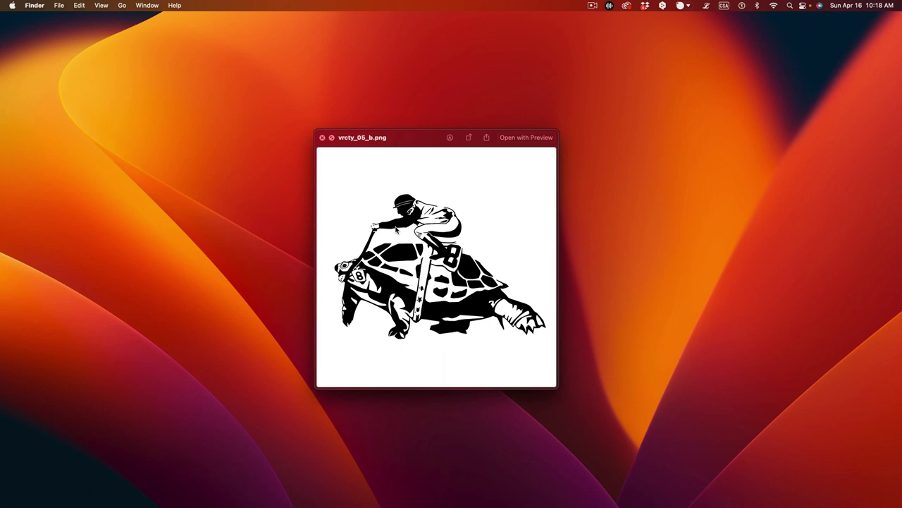
{"action": "key", "text": "Down"}
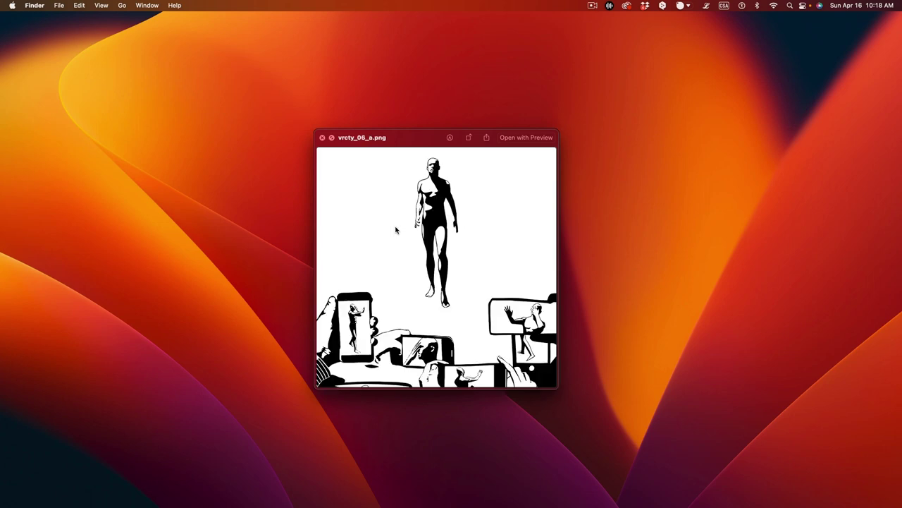
{"action": "key", "text": "Down"}
{"action": "key", "text": "Down"}
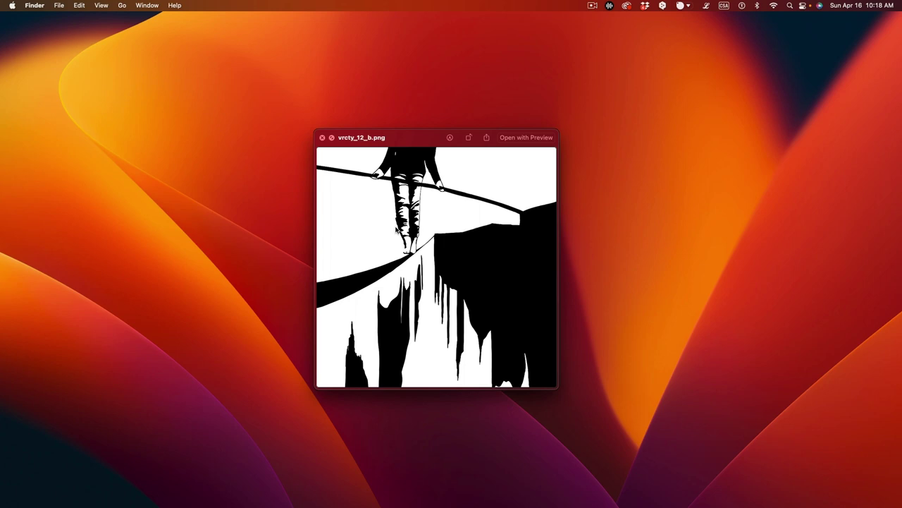
{"action": "key", "text": "space"}
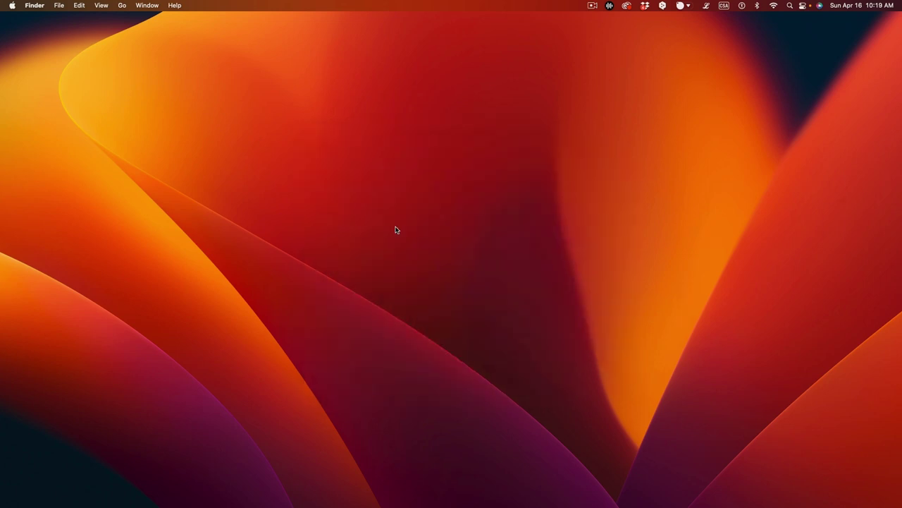
Step: Switch to the Colab notebook in Chrome and make the browser full screen
{"action": "key", "text": "super+Tab"}
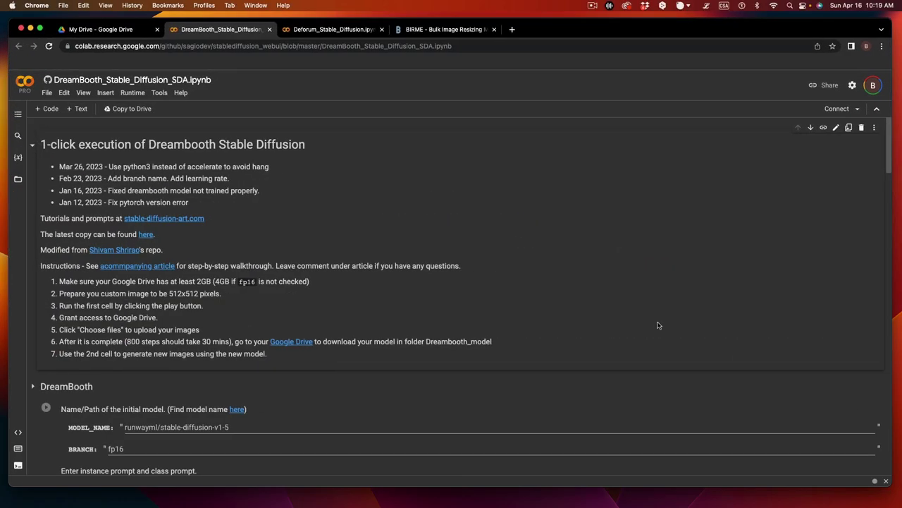
{"action": "left_click", "coordinate": [40, 30]}
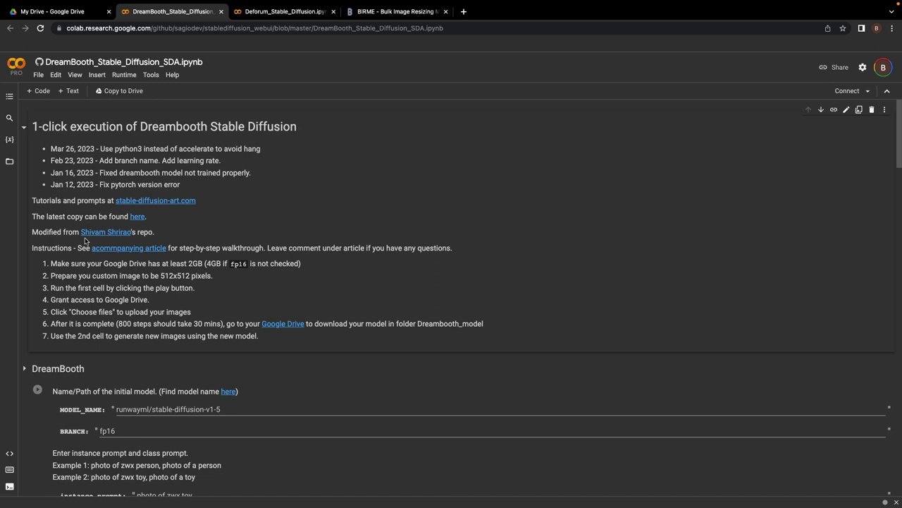
Step: Save a copy of the notebook to Drive and close the original DreamBooth notebook
{"action": "left_click", "coordinate": [119, 94]}
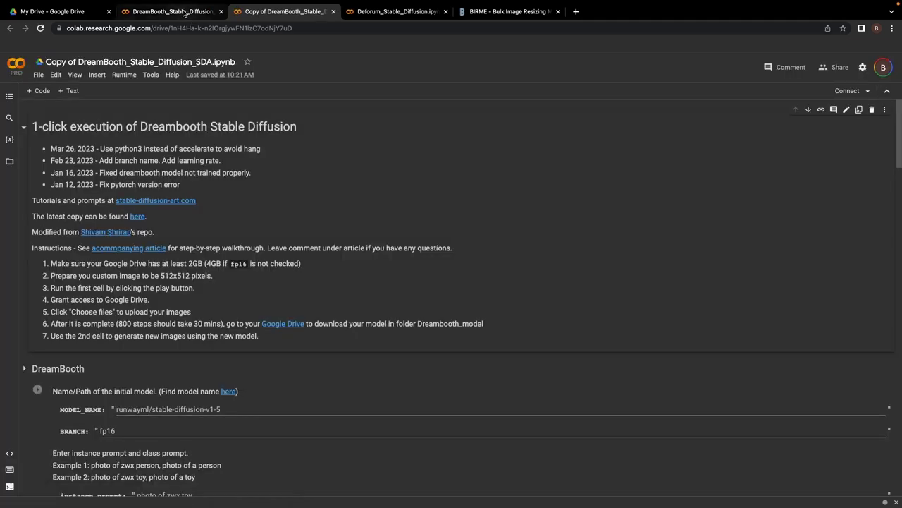
{"action": "left_click", "coordinate": [184, 12]}
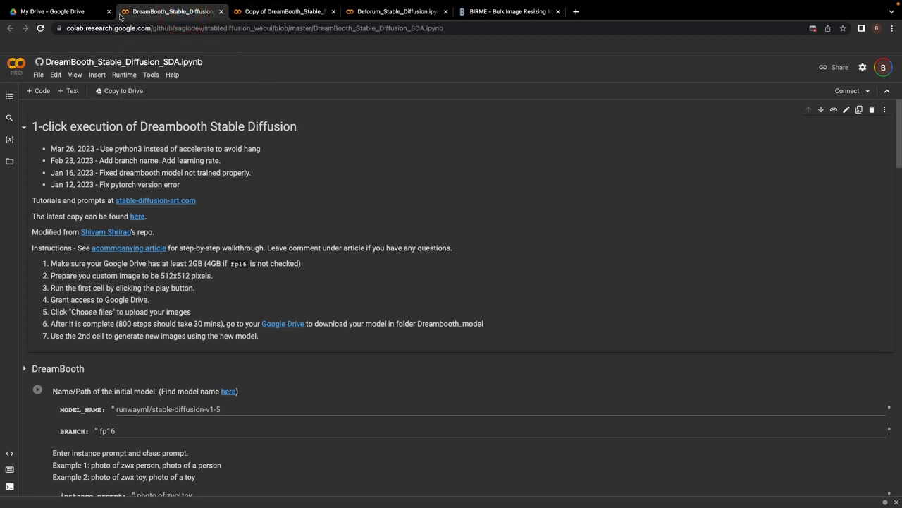
{"action": "left_click", "coordinate": [220, 12]}
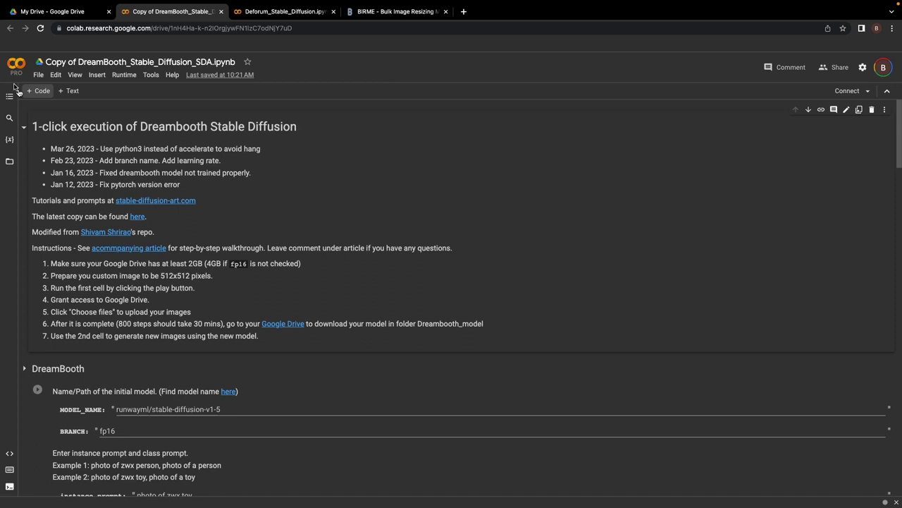
Step: Replace the copy's 'Copy of' title prefix with VERACITY_
{"action": "left_click", "coordinate": [77, 61]}
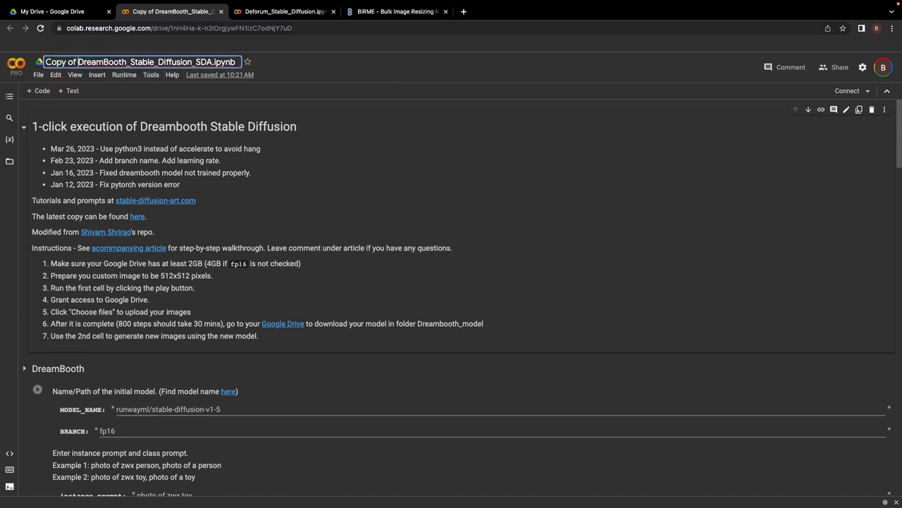
{"action": "key", "text": "BackSpace"}
{"action": "key", "text": "BackSpace"}
{"action": "key", "text": "BackSpace"}
{"action": "key", "text": "BackSpace"}
{"action": "key", "text": "BackSpace"}
{"action": "key", "text": "BackSpace"}
{"action": "key", "text": "BackSpace"}
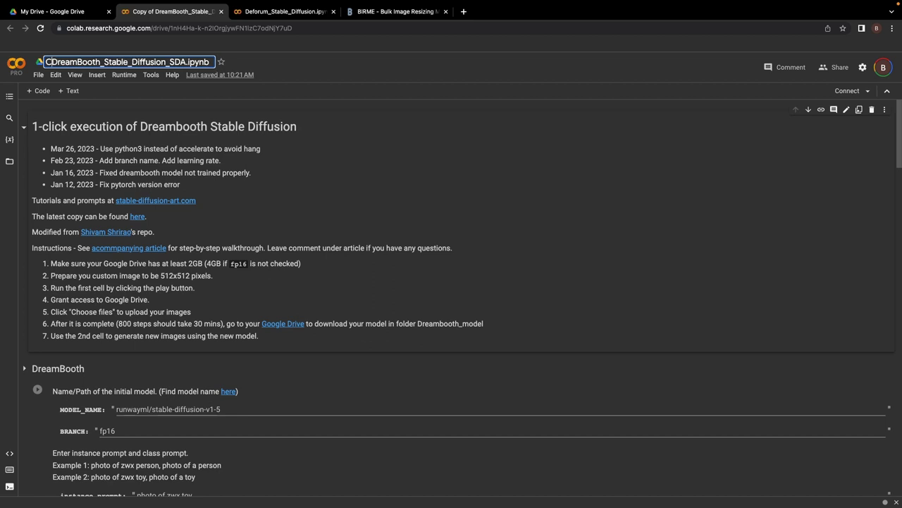
{"action": "key", "text": "BackSpace"}
{"action": "type", "text": "VERA"}
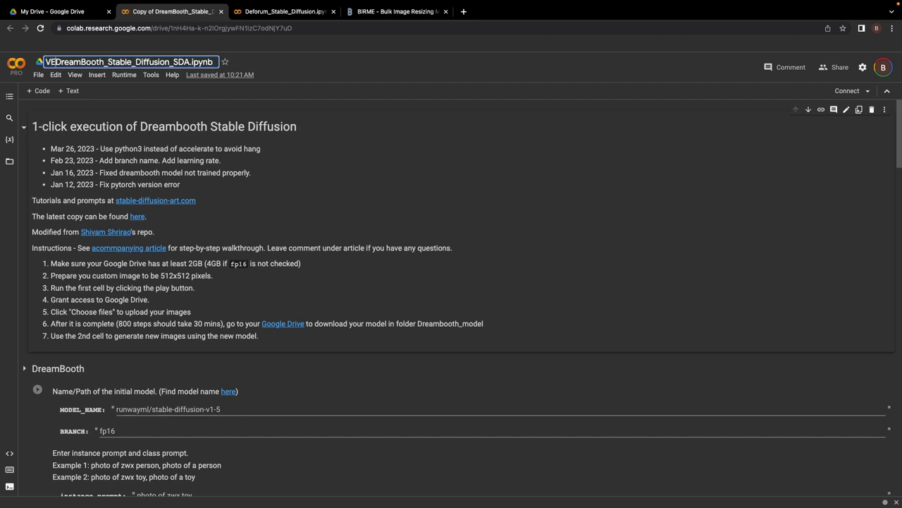
{"action": "type", "text": "CITY_"}
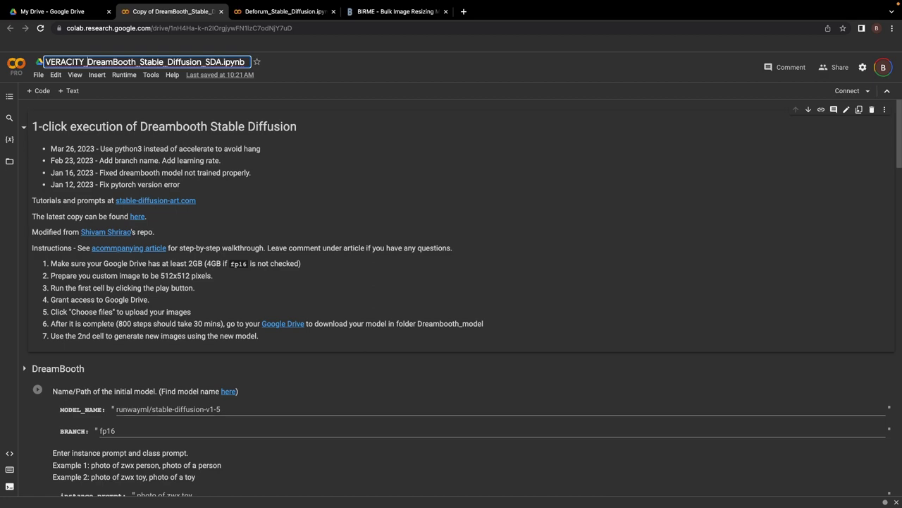
{"action": "key", "text": "Return"}
{"action": "scroll", "coordinate": [663, 141], "scroll_direction": "down", "scroll_amount": 8}
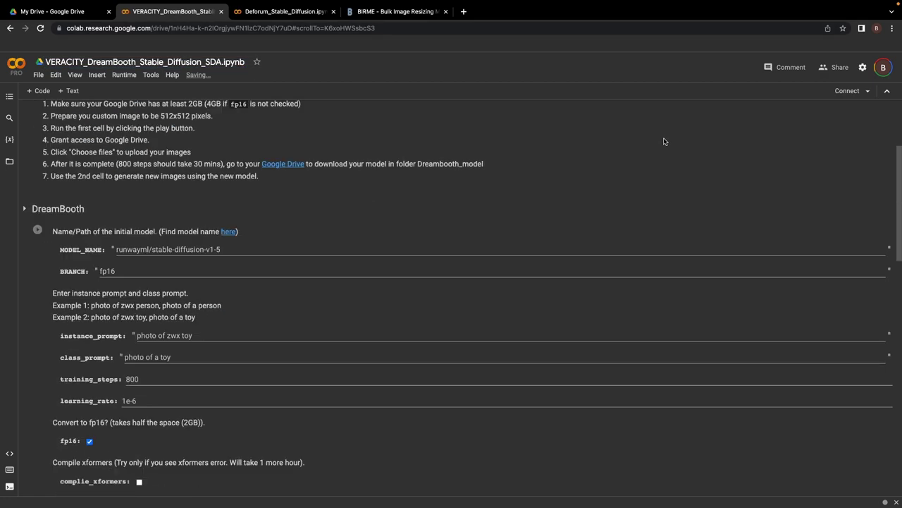
{"action": "scroll", "coordinate": [663, 141], "scroll_direction": "down", "scroll_amount": 15}
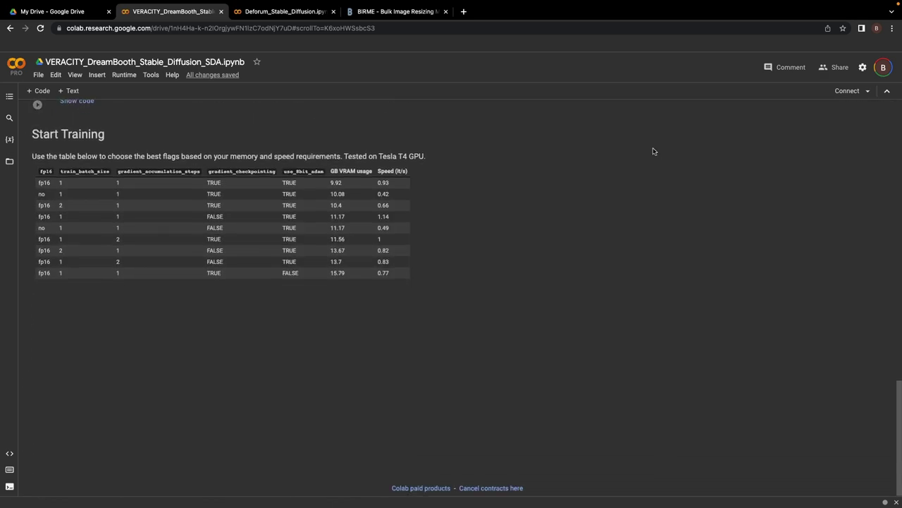
{"action": "scroll", "coordinate": [653, 149], "scroll_direction": "up", "scroll_amount": 10}
{"action": "scroll", "coordinate": [653, 151], "scroll_direction": "up", "scroll_amount": 15}
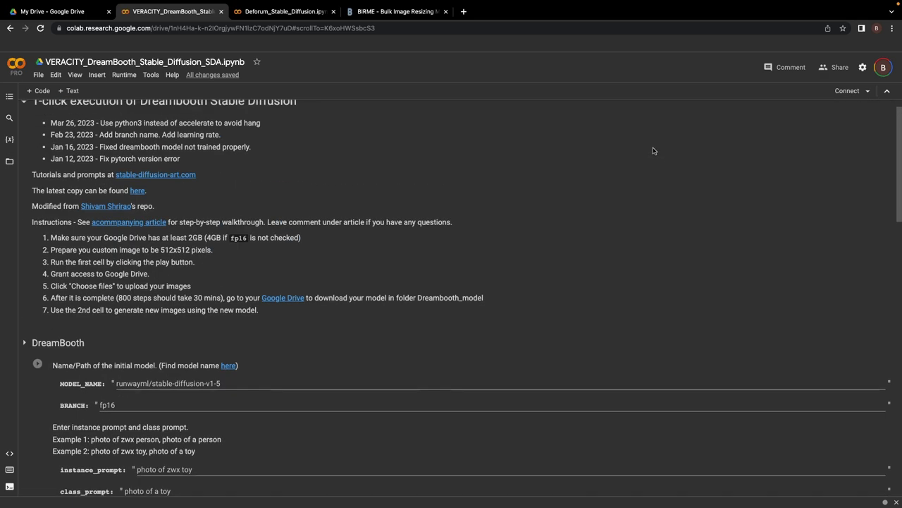
{"action": "scroll", "coordinate": [654, 148], "scroll_direction": "down", "scroll_amount": 3}
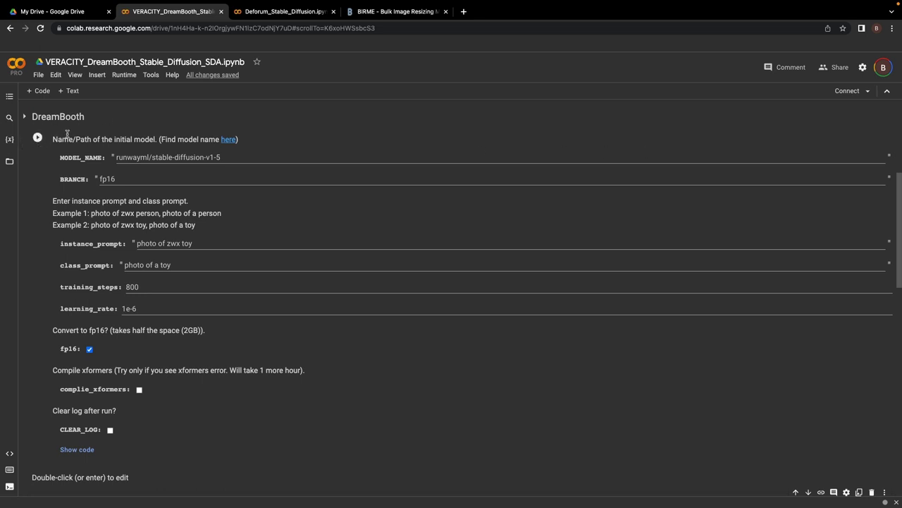
{"action": "scroll", "coordinate": [37, 148], "scroll_direction": "up", "scroll_amount": 1}
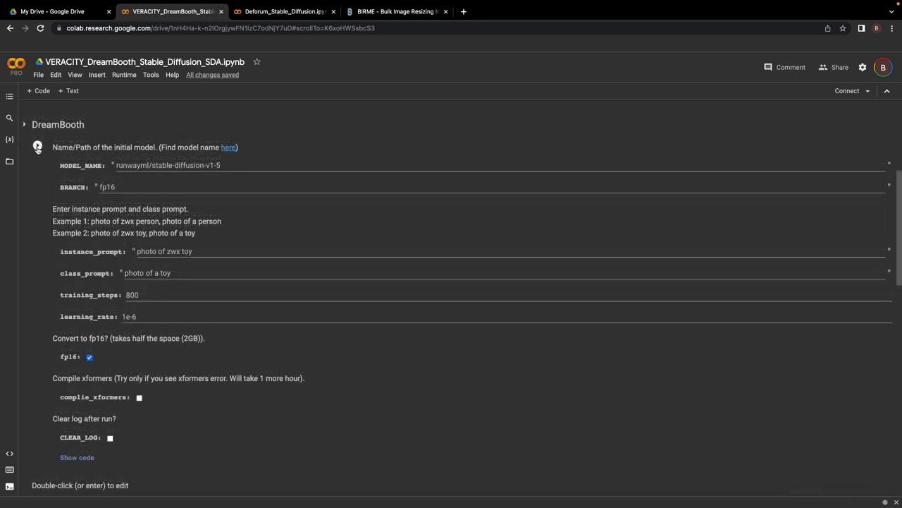
{"action": "scroll", "coordinate": [54, 218], "scroll_direction": "down", "scroll_amount": 3}
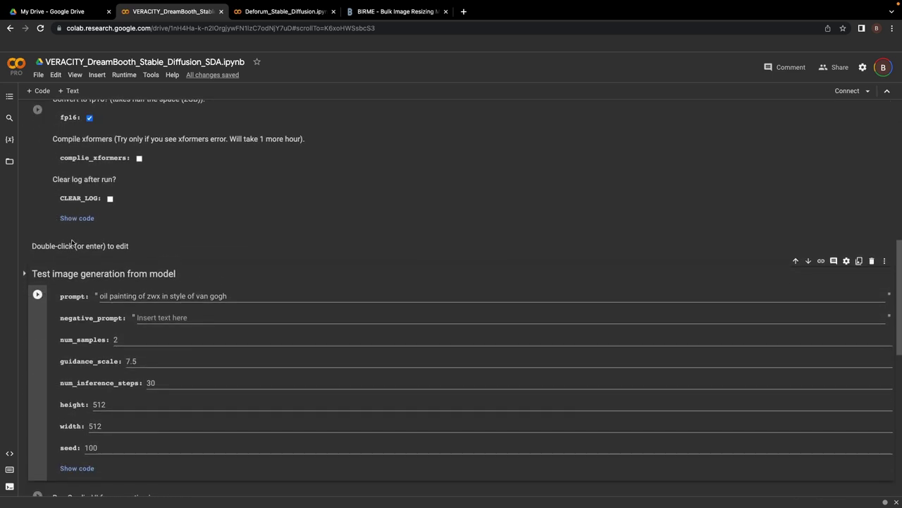
{"action": "scroll", "coordinate": [71, 240], "scroll_direction": "down", "scroll_amount": 3}
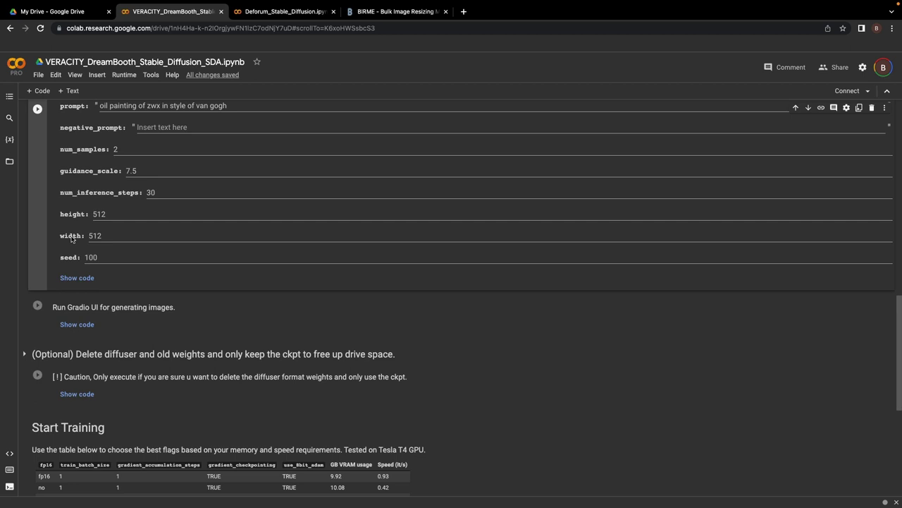
{"action": "scroll", "coordinate": [71, 239], "scroll_direction": "up", "scroll_amount": 3}
{"action": "scroll", "coordinate": [71, 238], "scroll_direction": "up", "scroll_amount": 2}
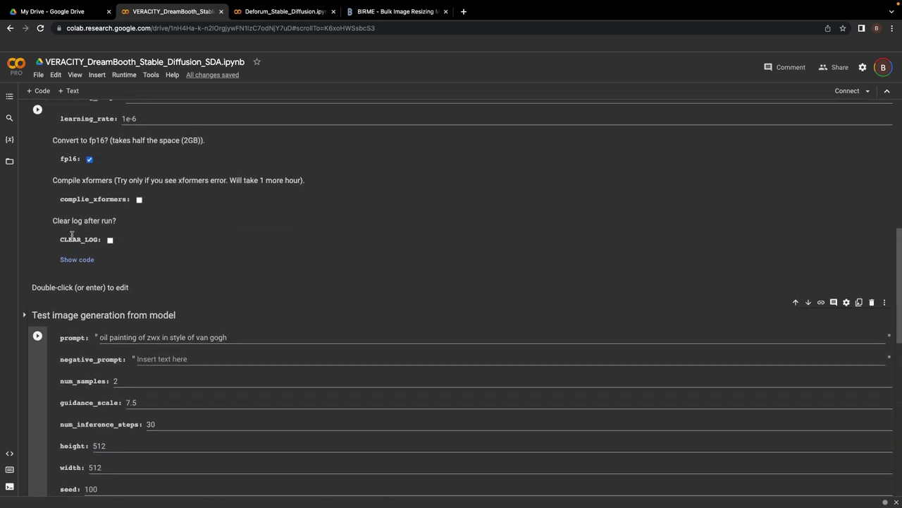
{"action": "scroll", "coordinate": [71, 235], "scroll_direction": "up", "scroll_amount": 2}
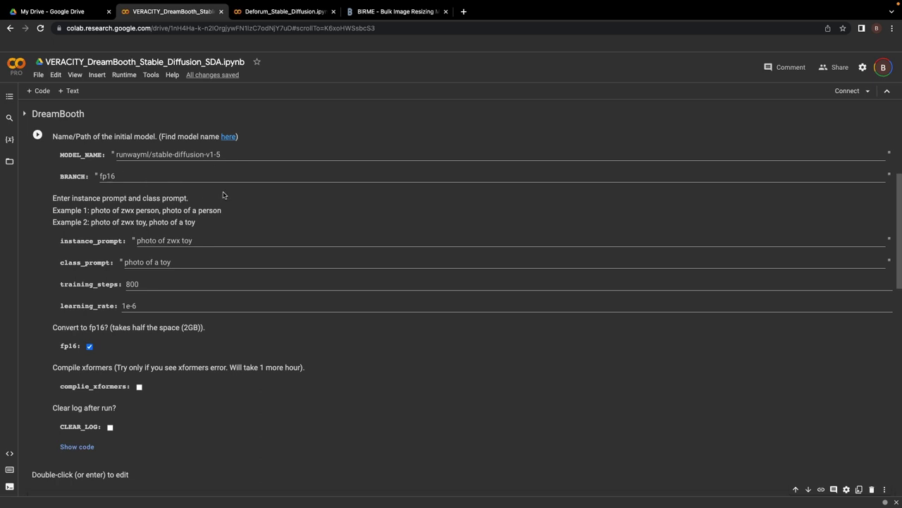
{"action": "scroll", "coordinate": [272, 194], "scroll_direction": "down", "scroll_amount": 3}
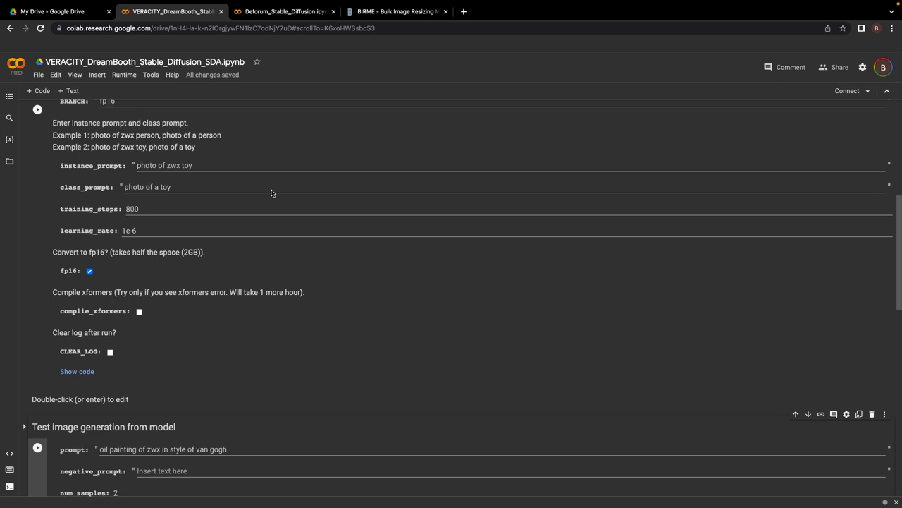
Step: Replace the instance prompt text with 'in the style of vrcty_02'
{"action": "left_click", "coordinate": [215, 148]}
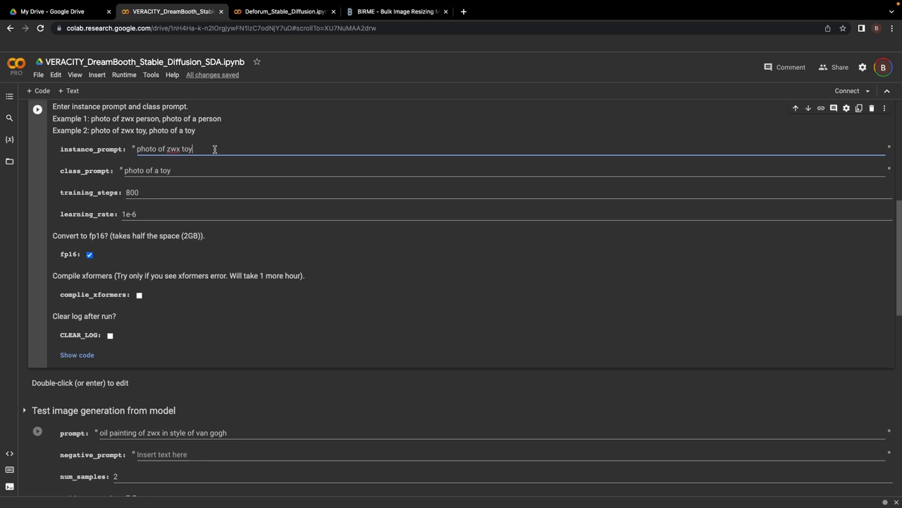
{"action": "left_click_drag", "start_coordinate": [215, 148], "coordinate": [121, 156]}
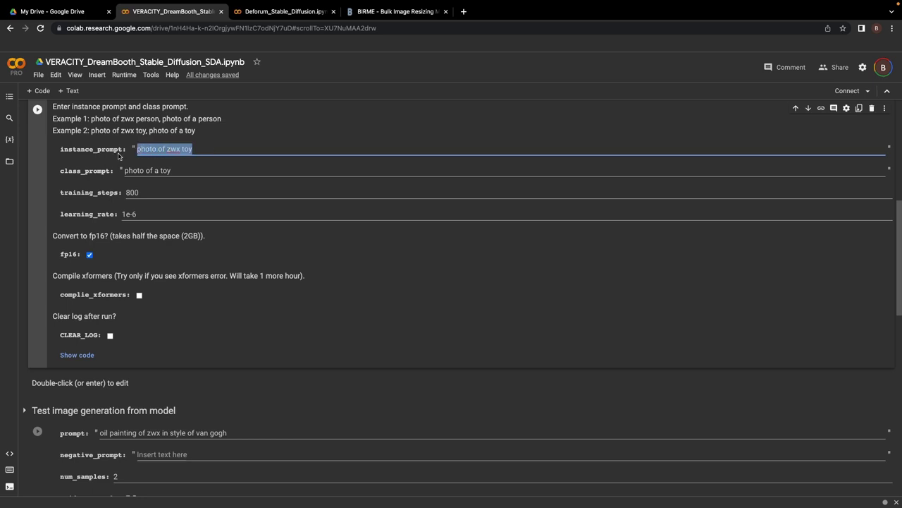
{"action": "key", "text": "BackSpace"}
{"action": "type", "text": "in the"}
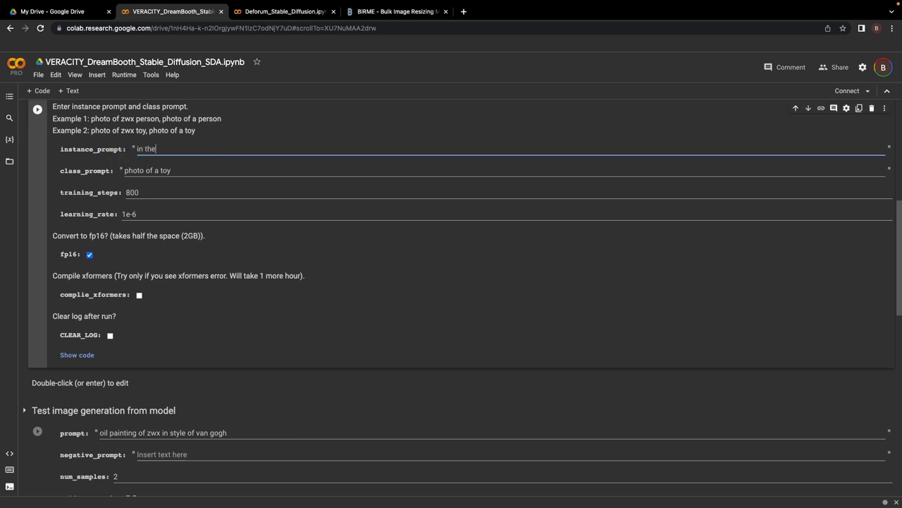
{"action": "type", "text": " sy"}
{"action": "type", "text": "tyle "}
{"action": "type", "text": "of"}
{"action": "type", "text": "v"}
{"action": "type", "text": "rcty"}
{"action": "type", "text": "_02"}
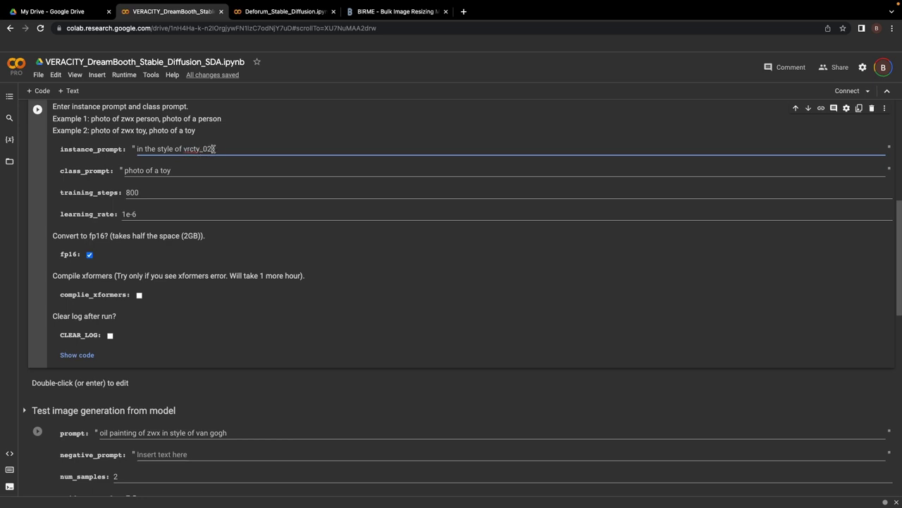
{"action": "left_click", "coordinate": [219, 148]}
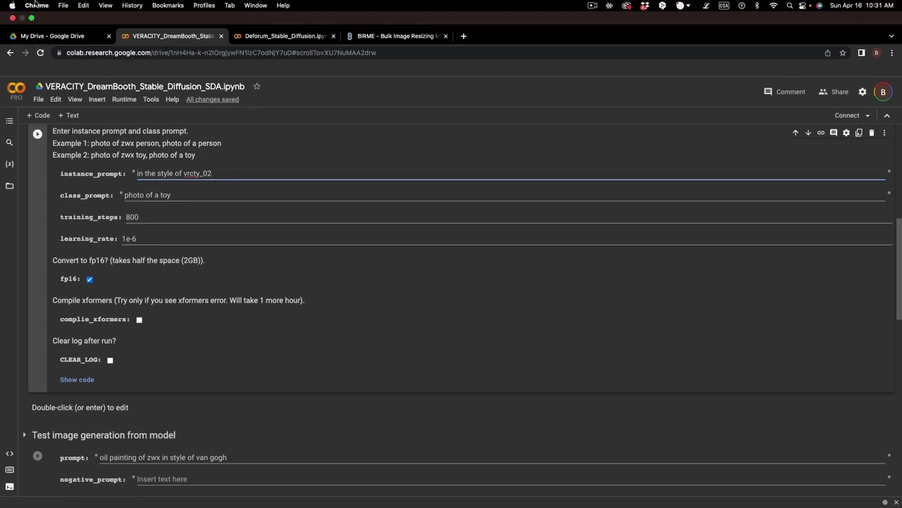
{"action": "left_click", "coordinate": [31, 18]}
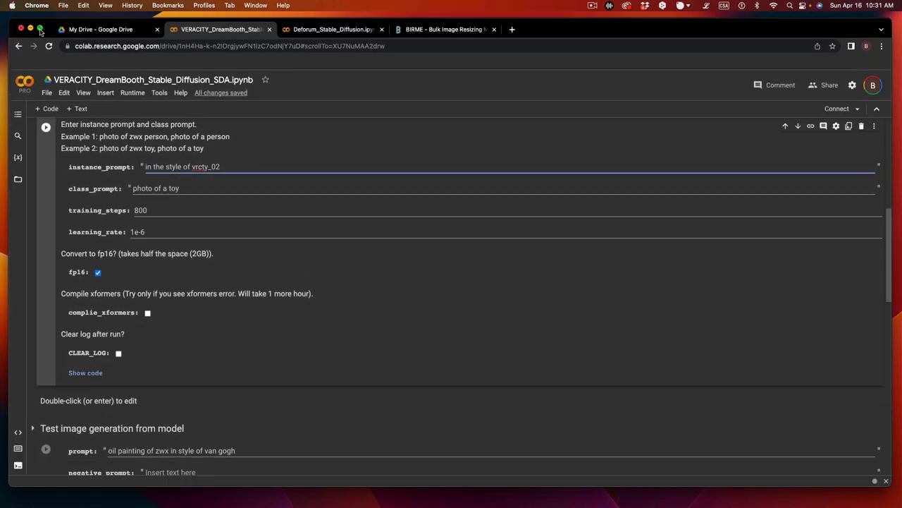
{"action": "left_click", "coordinate": [30, 29]}
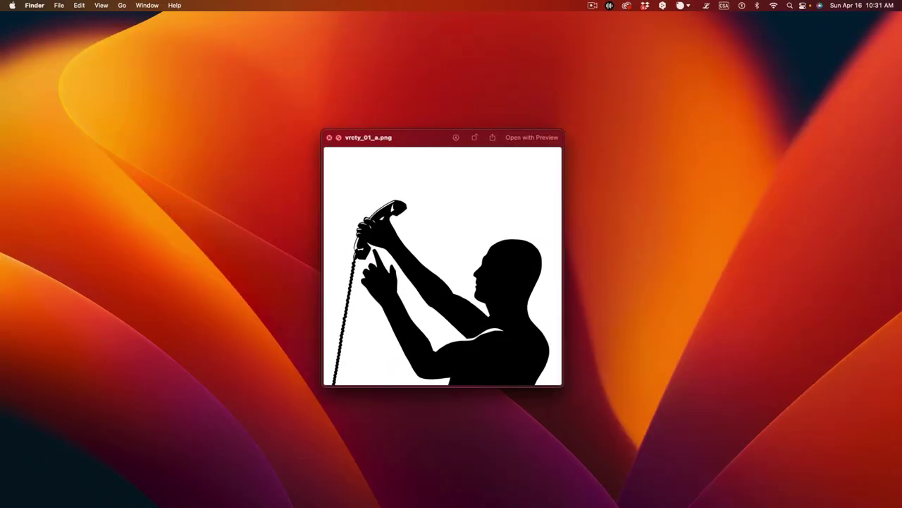
{"action": "key", "text": "space"}
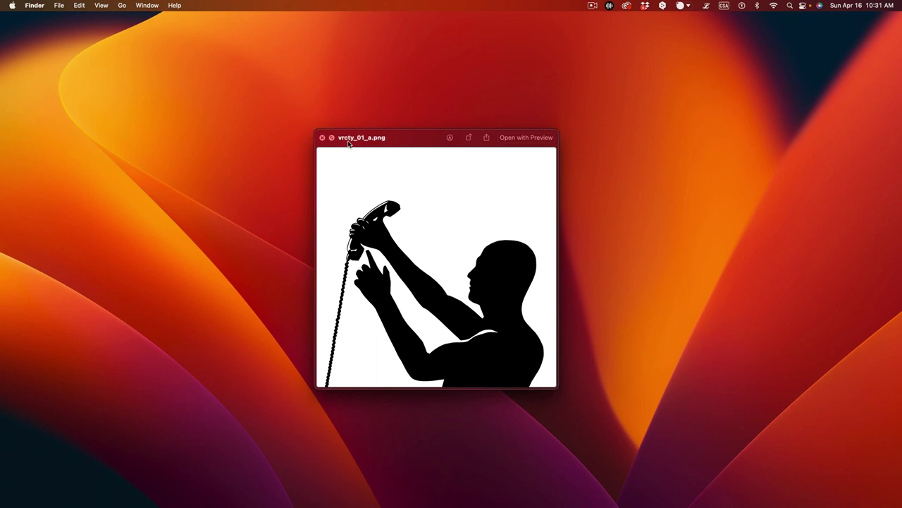
{"action": "key", "text": "Down"}
{"action": "key", "text": "Down"}
{"action": "key", "text": "Down"}
{"action": "key", "text": "Down"}
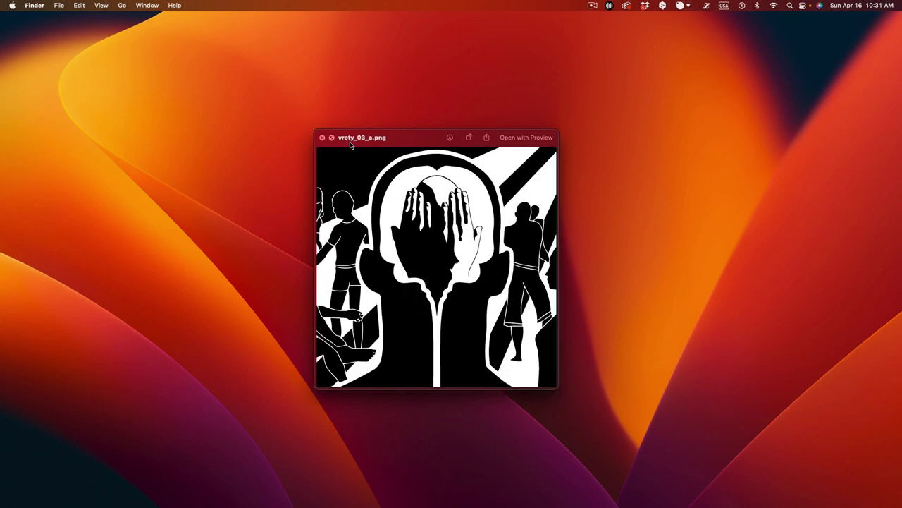
{"action": "key", "text": "Down"}
{"action": "key", "text": "Down"}
{"action": "key", "text": "Down"}
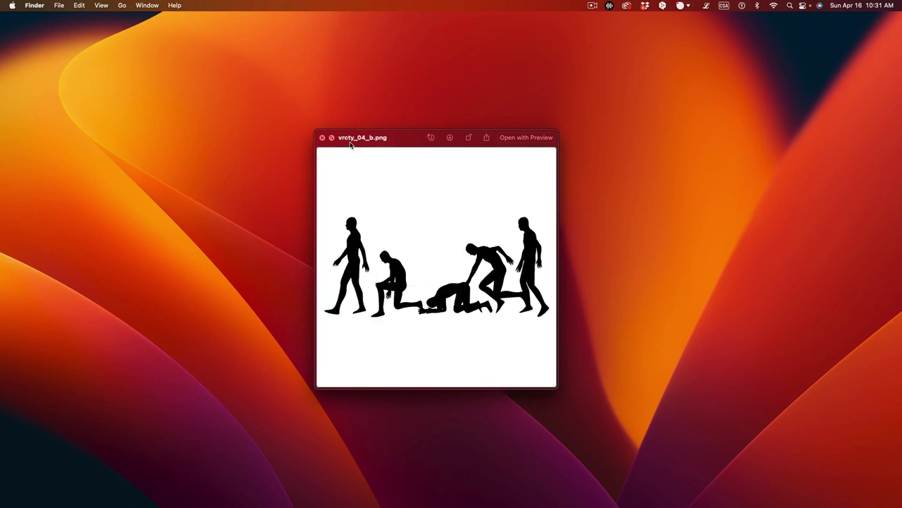
{"action": "key", "text": "Down"}
{"action": "key", "text": "Down"}
{"action": "key", "text": "Down"}
{"action": "key", "text": "Down"}
{"action": "key", "text": "Down"}
{"action": "key", "text": "Down"}
{"action": "key", "text": "Down"}
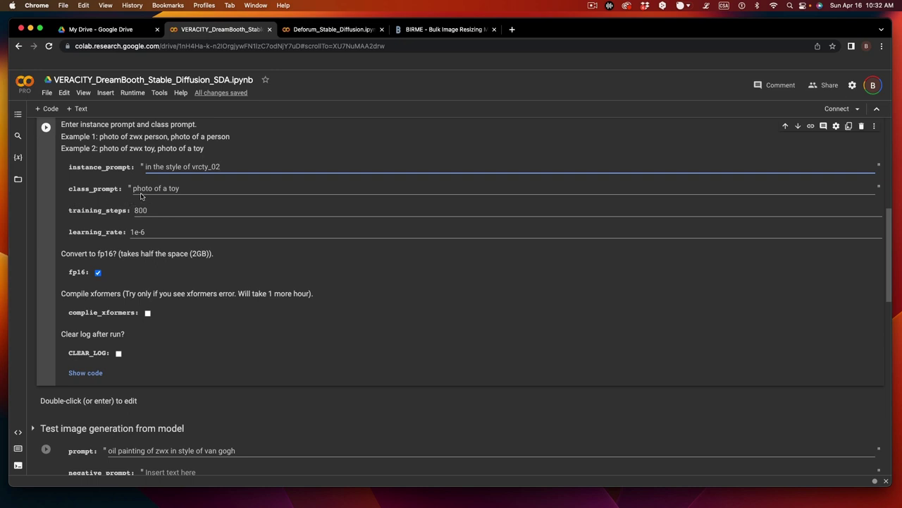
Step: Change the class prompt from 'photo of a toy' to 'illustration style'
{"action": "left_click", "coordinate": [184, 188]}
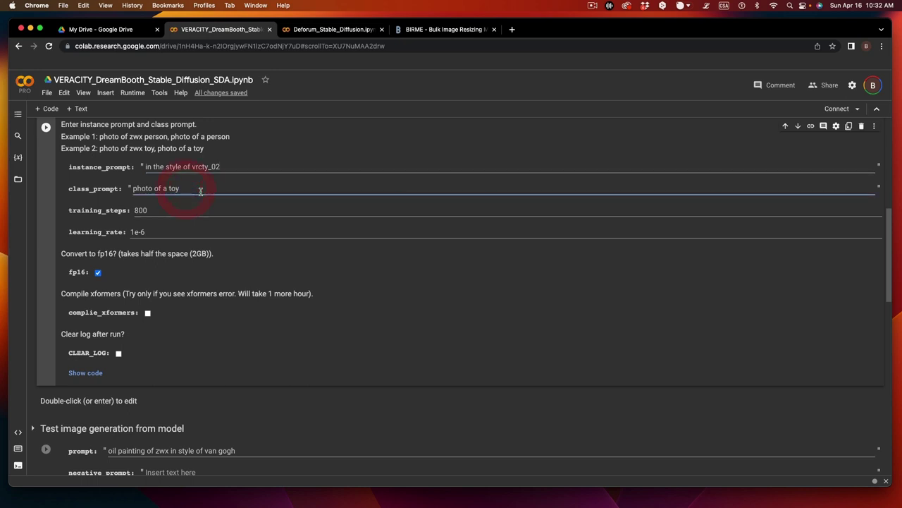
{"action": "key", "text": "BackSpace"}
{"action": "key", "text": "BackSpace"}
{"action": "key", "text": "BackSpace"}
{"action": "key", "text": "BackSpace"}
{"action": "key", "text": "BackSpace"}
{"action": "key", "text": "BackSpace"}
{"action": "key", "text": "BackSpace"}
{"action": "key", "text": "BackSpace"}
{"action": "key", "text": "BackSpace"}
{"action": "key", "text": "BackSpace"}
{"action": "key", "text": "BackSpace"}
{"action": "key", "text": "BackSpace"}
{"action": "key", "text": "BackSpace"}
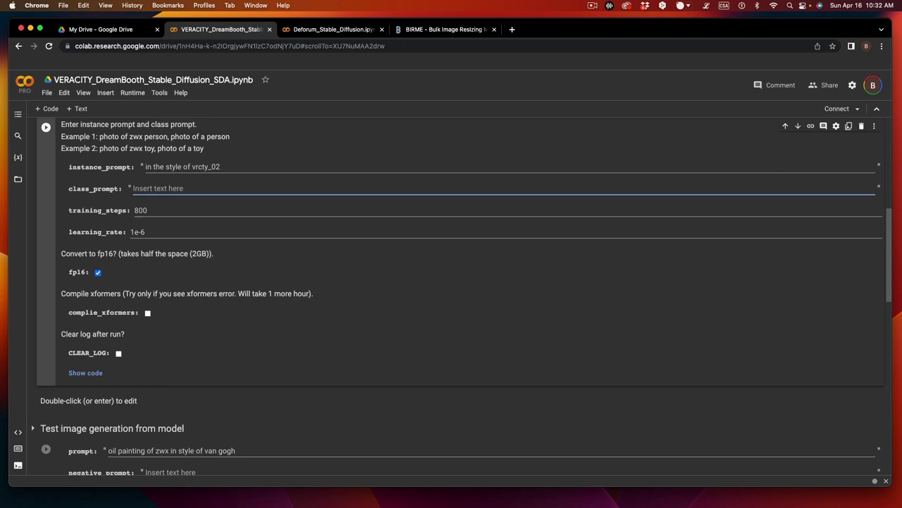
{"action": "type", "text": "illustration style"}
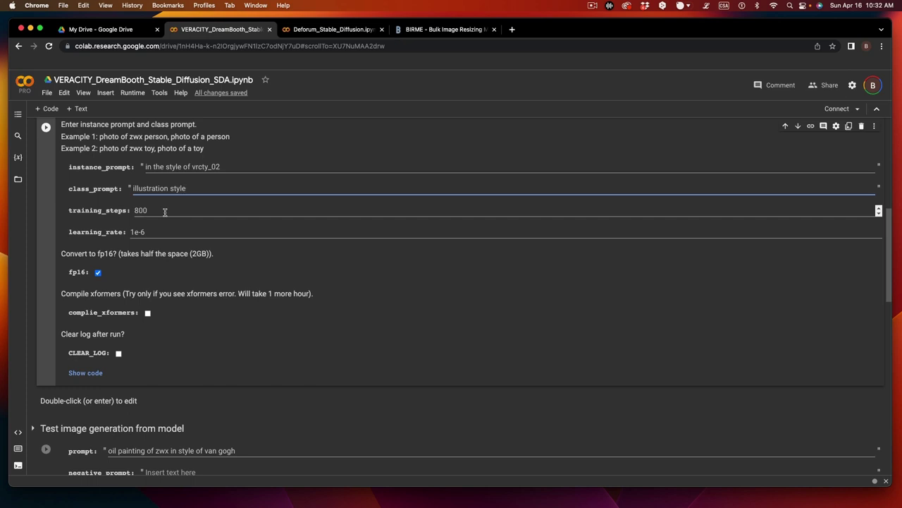
Step: Raise training_steps from 800 to 2400
{"action": "left_click", "coordinate": [165, 210]}
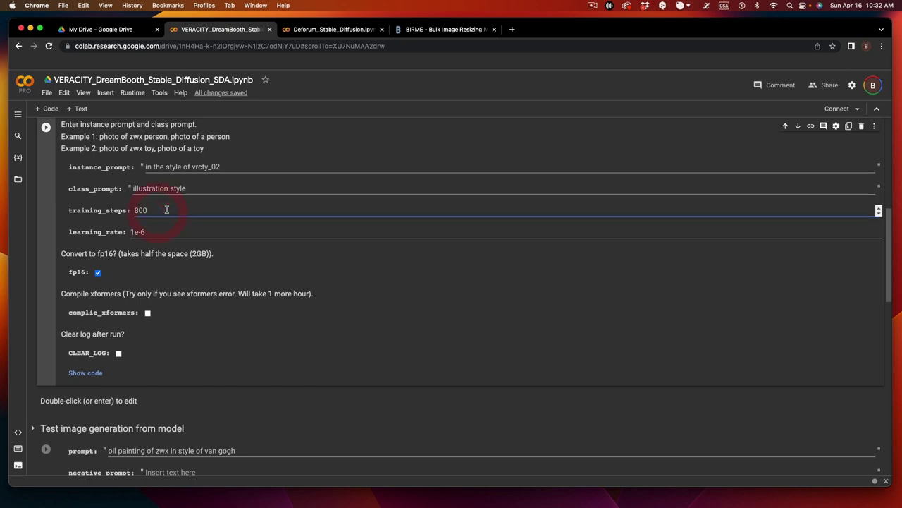
{"action": "key", "text": "BackSpace"}
{"action": "key", "text": "BackSpace"}
{"action": "key", "text": "BackSpace"}
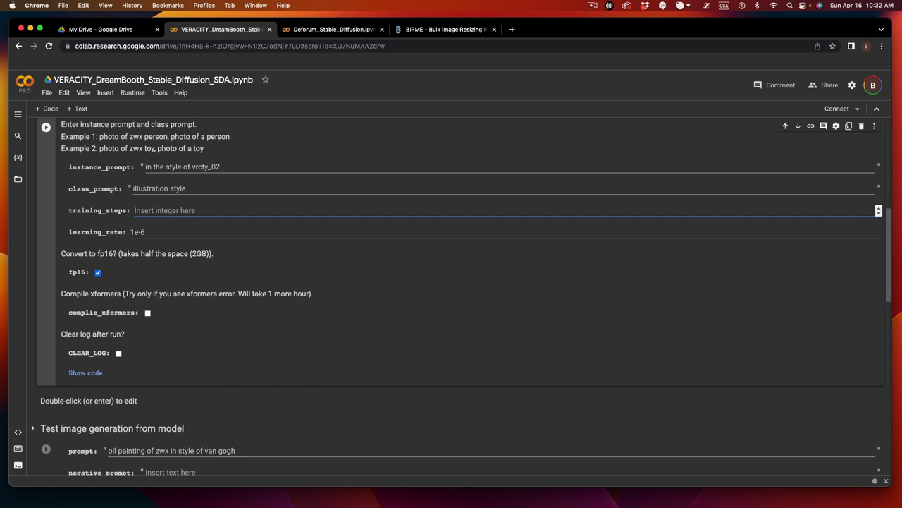
{"action": "type", "text": "2400"}
Step: Run the DreamBooth cell and authorize Google Drive access with the chosen account
{"action": "scroll", "coordinate": [318, 275], "scroll_direction": "up", "scroll_amount": 5}
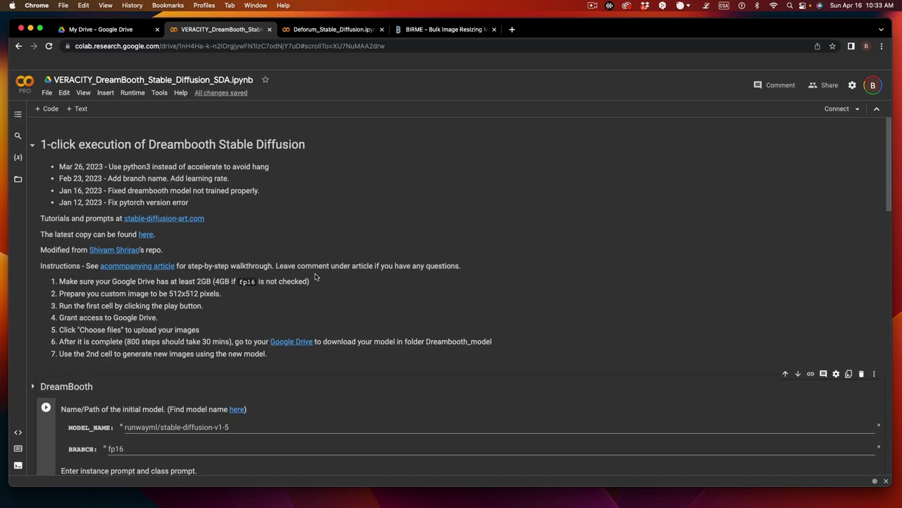
{"action": "scroll", "coordinate": [315, 277], "scroll_direction": "down", "scroll_amount": 4}
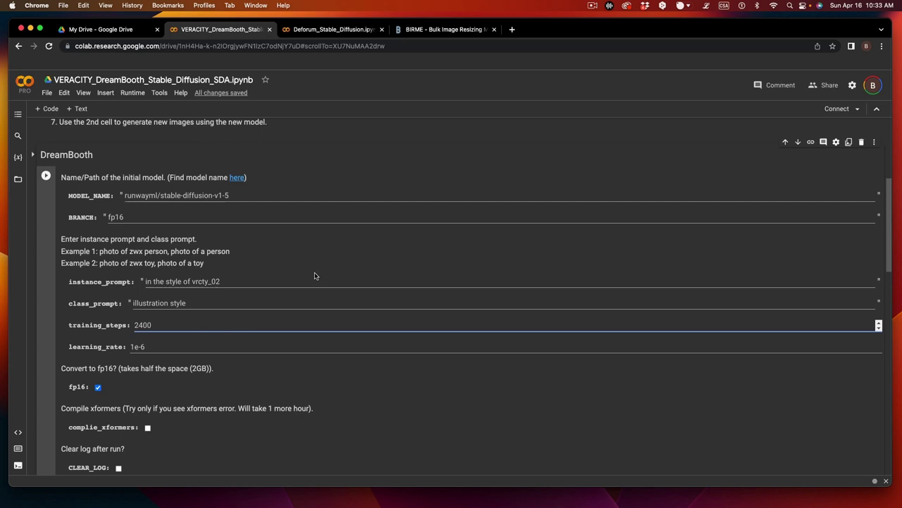
{"action": "scroll", "coordinate": [316, 276], "scroll_direction": "down", "scroll_amount": 1}
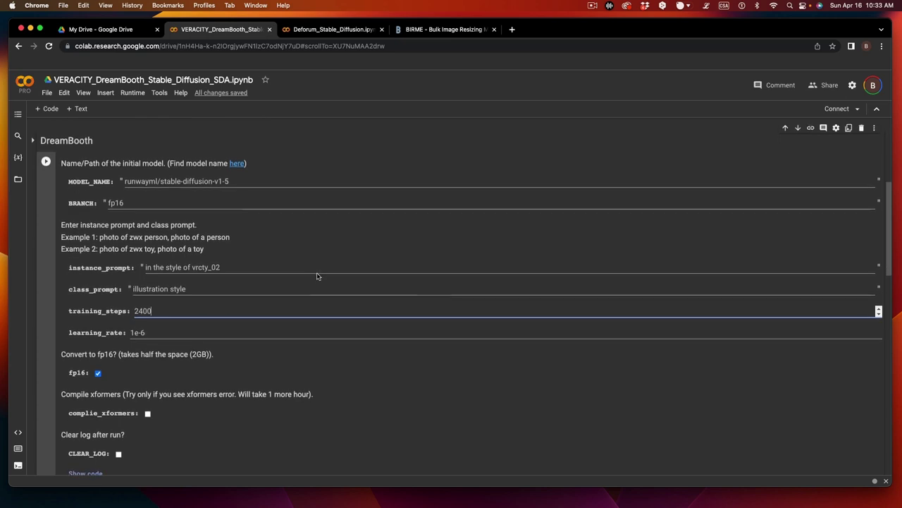
{"action": "left_click", "coordinate": [46, 159]}
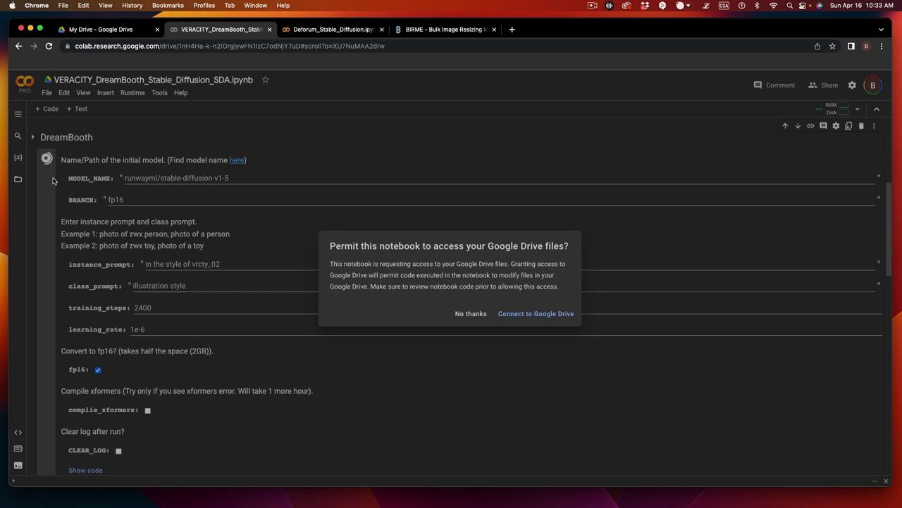
{"action": "left_click", "coordinate": [522, 314]}
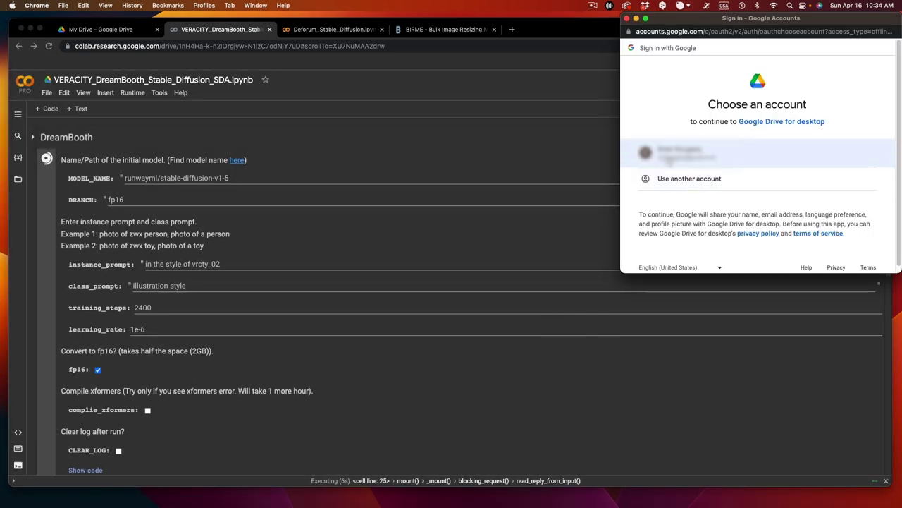
{"action": "left_click", "coordinate": [666, 155]}
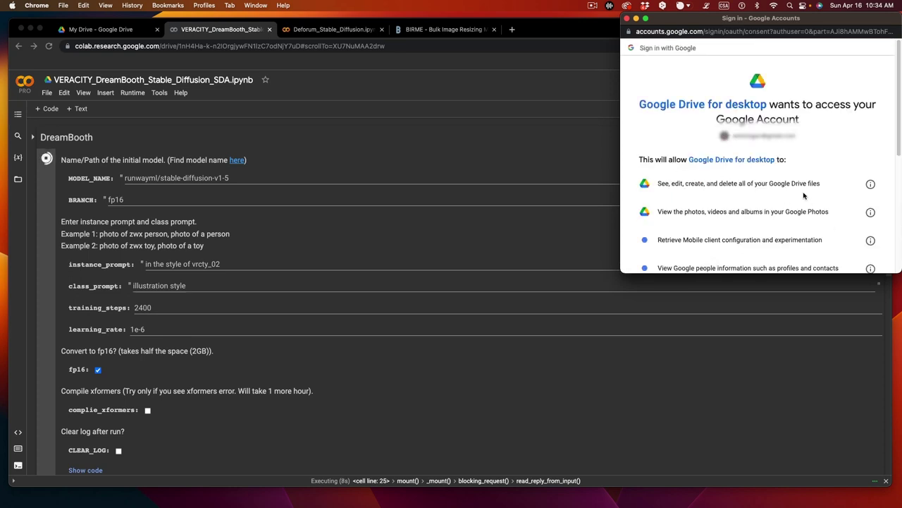
{"action": "scroll", "coordinate": [804, 195], "scroll_direction": "down", "scroll_amount": 5}
{"action": "left_click", "coordinate": [804, 211]}
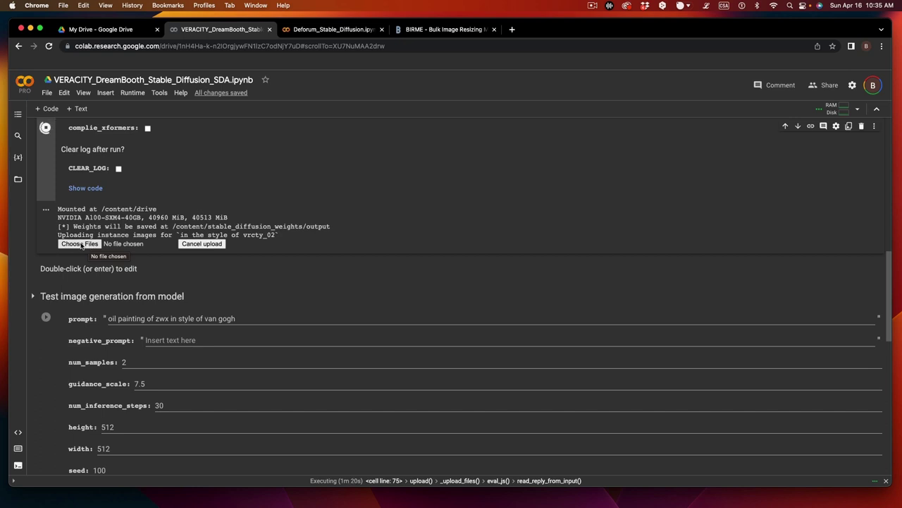
Step: Upload all training images vrcty_01_a.png through vrcty_12_b.png as instance images
{"action": "left_click", "coordinate": [90, 245]}
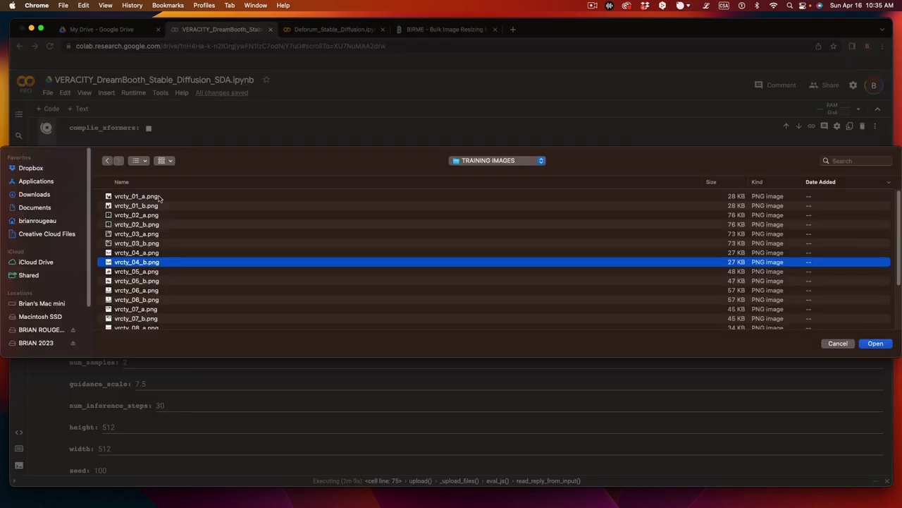
{"action": "left_click", "coordinate": [137, 197]}
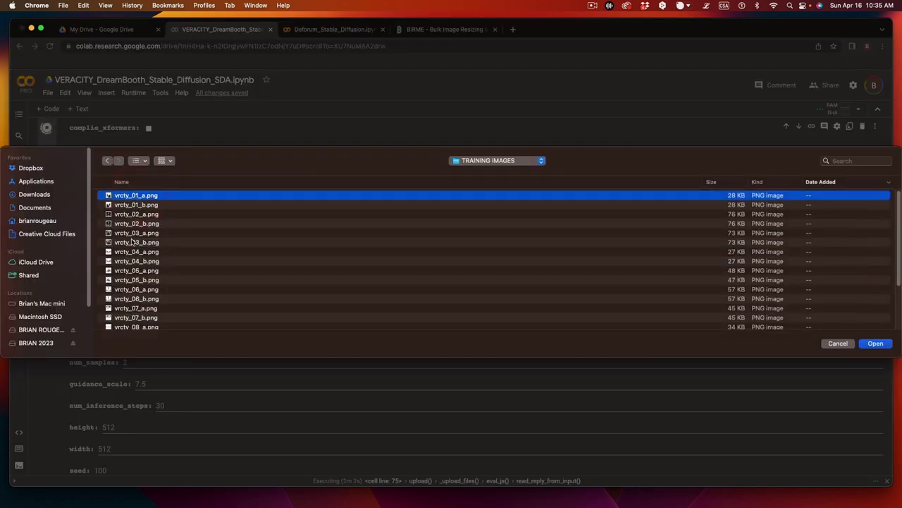
{"action": "scroll", "coordinate": [132, 237], "scroll_direction": "down", "scroll_amount": 5}
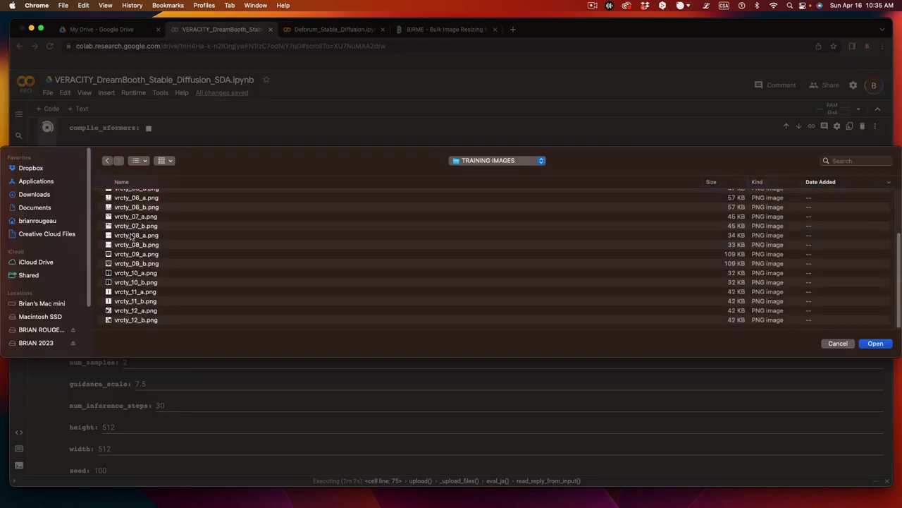
{"action": "left_click", "coordinate": [135, 320], "text": "shift"}
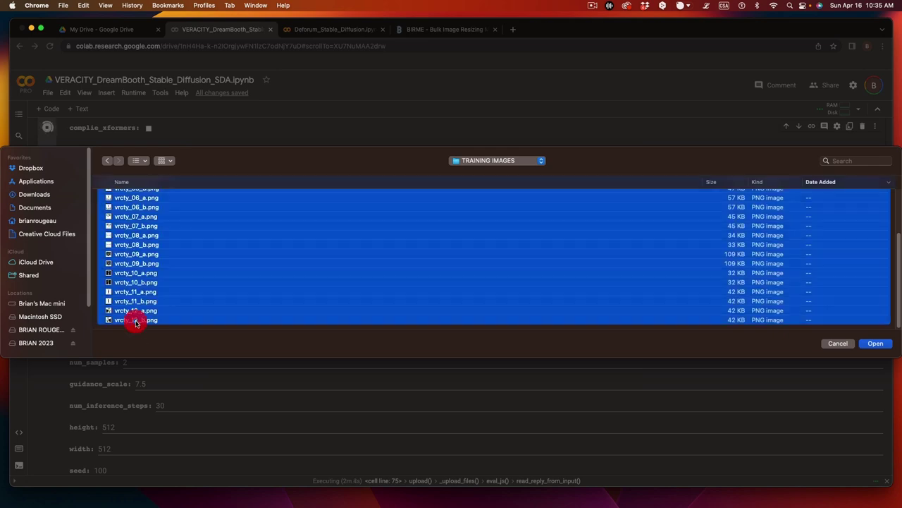
{"action": "left_click", "coordinate": [874, 343]}
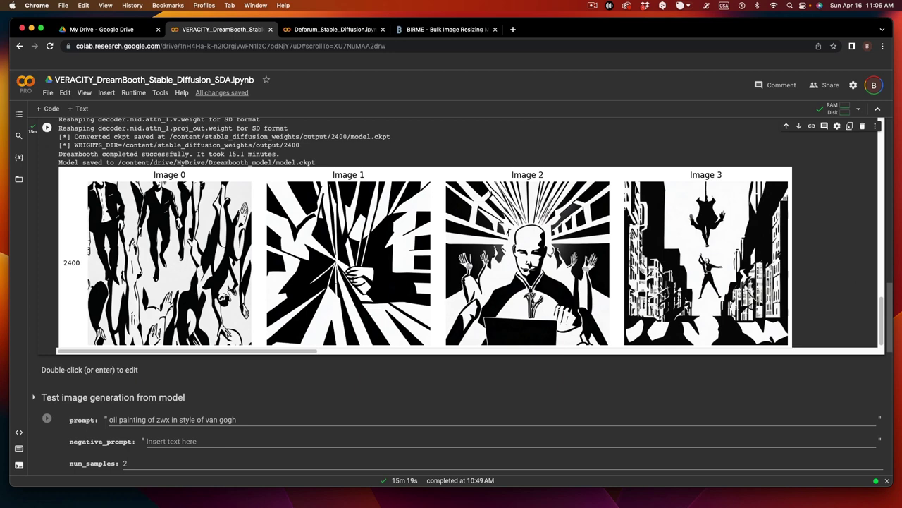
{"action": "key", "text": "space"}
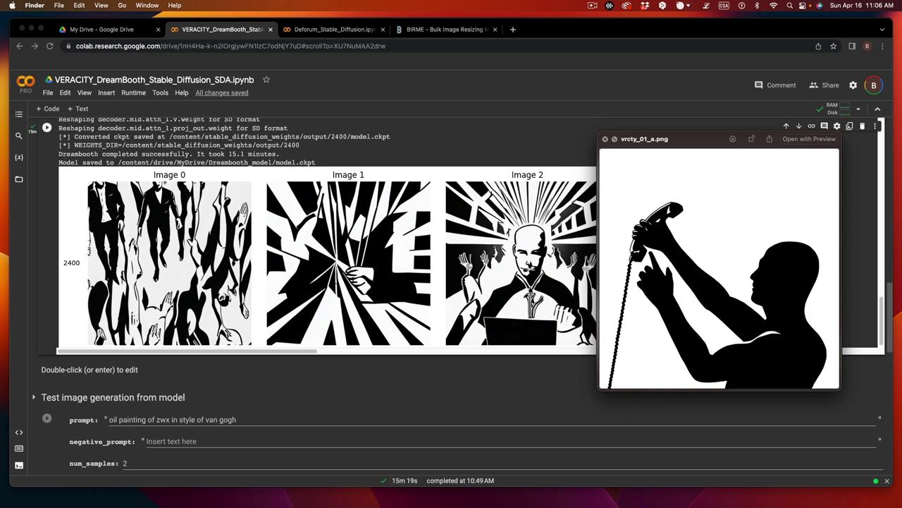
{"action": "key", "text": "Down"}
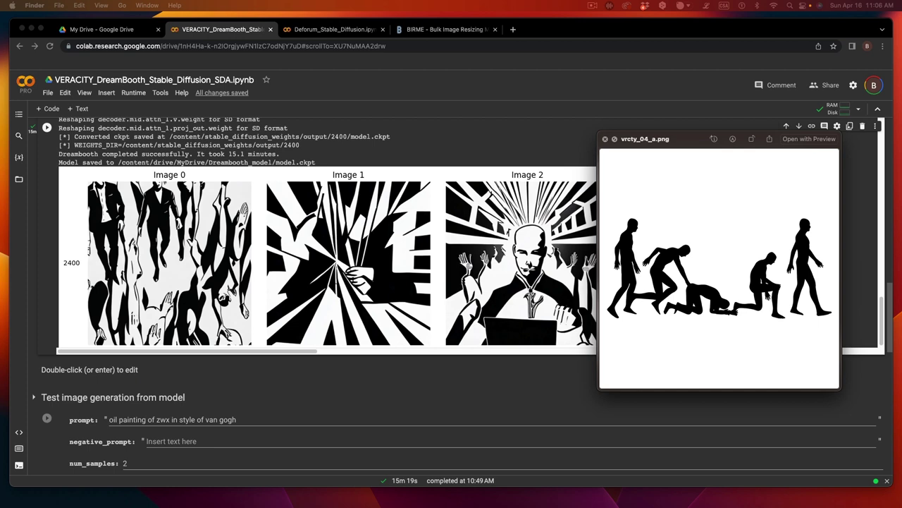
{"action": "key", "text": "Down"}
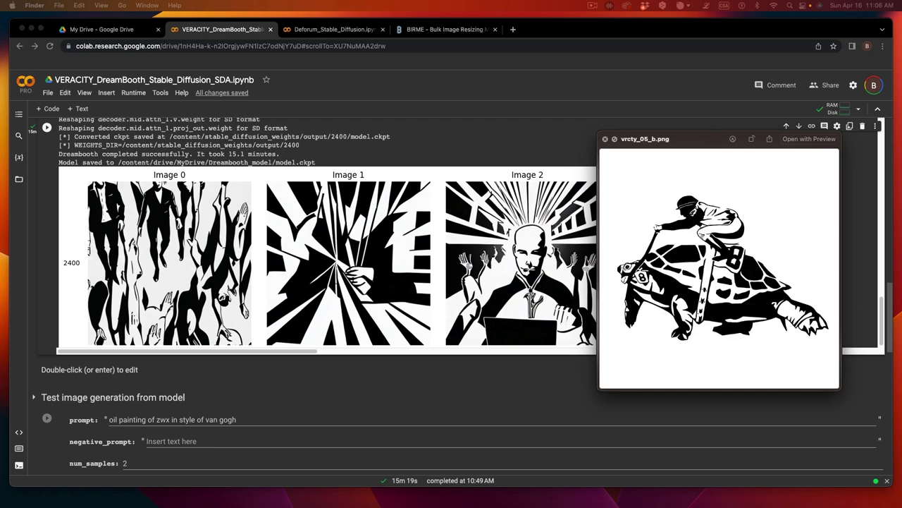
{"action": "key", "text": "Down"}
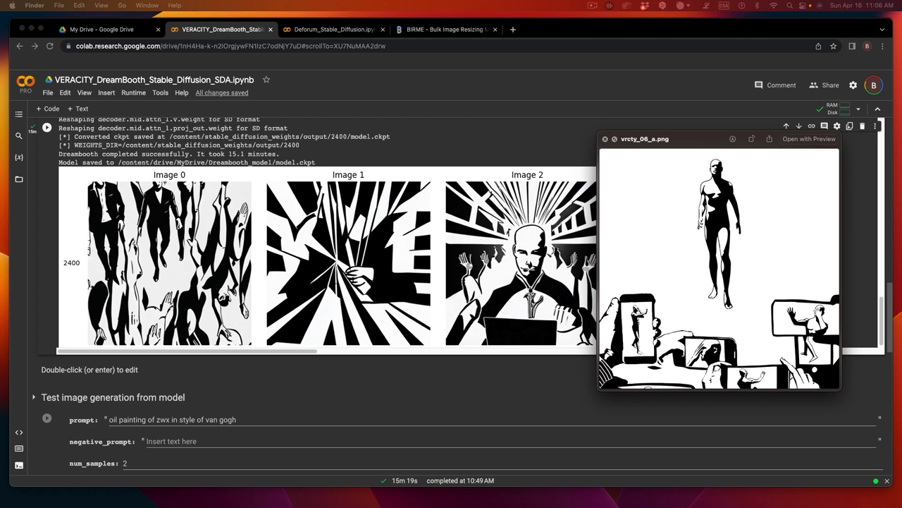
{"action": "key", "text": "Down"}
{"action": "key", "text": "Down"}
{"action": "key", "text": "Down"}
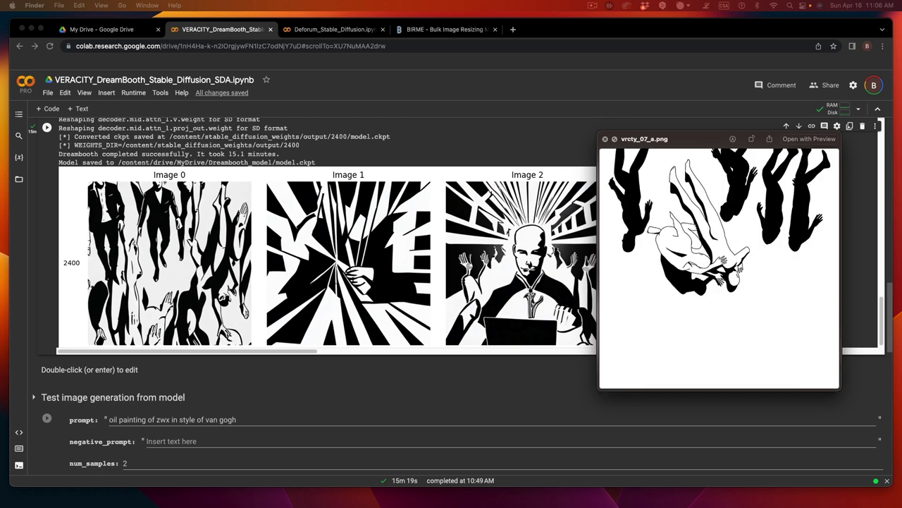
{"action": "key", "text": "Down"}
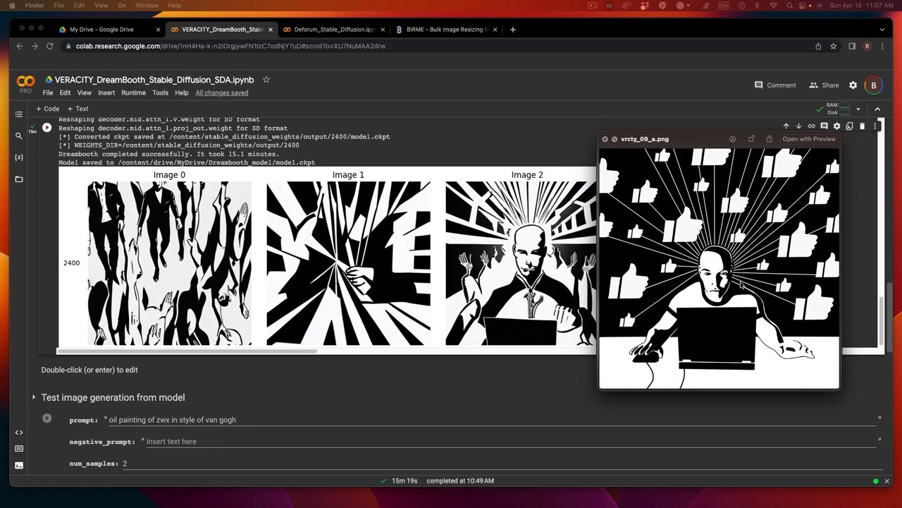
{"action": "key", "text": "space"}
Step: Replace the test prompt with 'a man riding a bicycle in the style of vrcty_02'
{"action": "scroll", "coordinate": [638, 356], "scroll_direction": "down", "scroll_amount": 1}
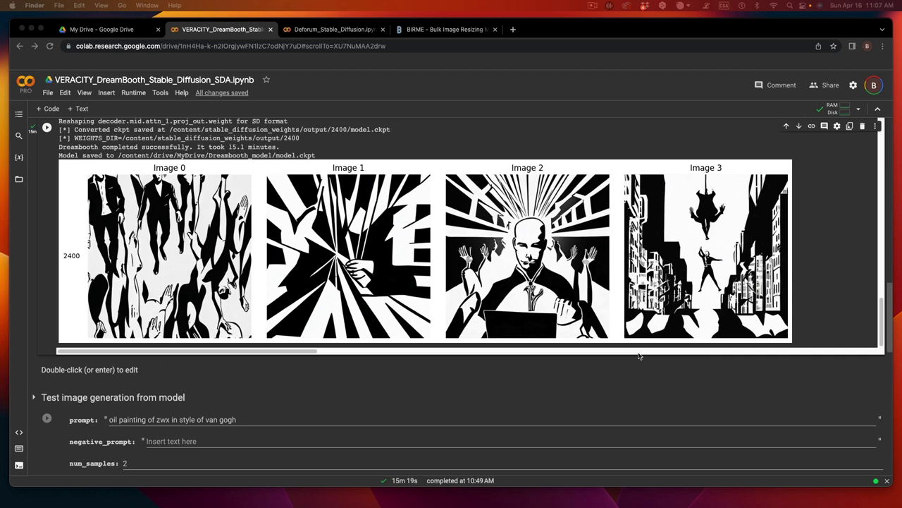
{"action": "scroll", "coordinate": [820, 294], "scroll_direction": "down", "scroll_amount": 5}
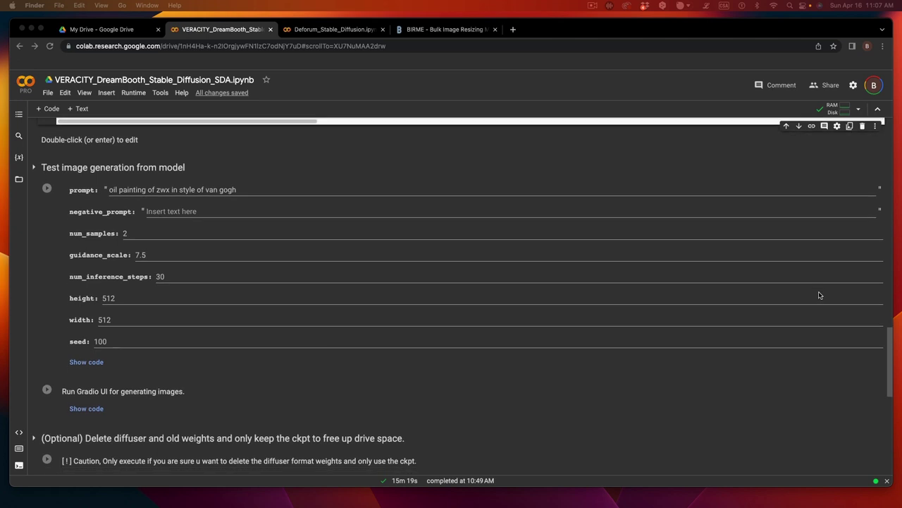
{"action": "scroll", "coordinate": [820, 294], "scroll_direction": "down", "scroll_amount": 1}
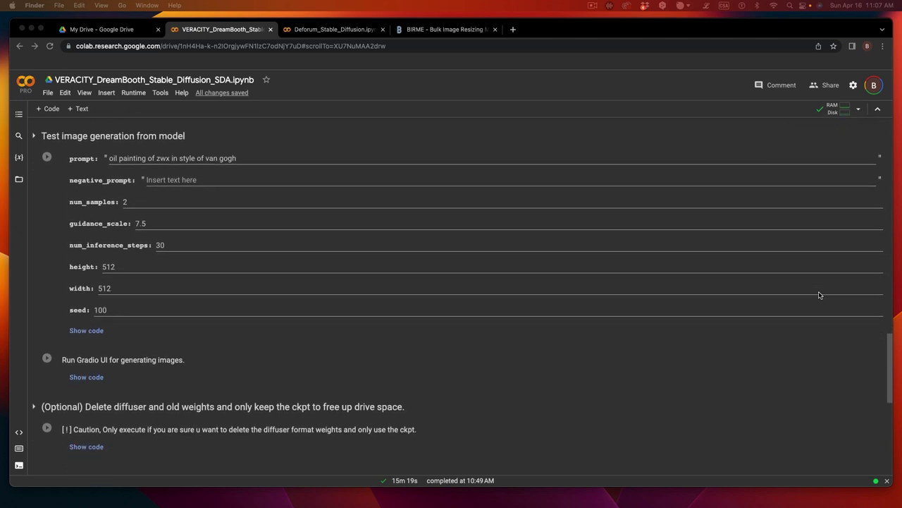
{"action": "triple_click", "coordinate": [134, 158]}
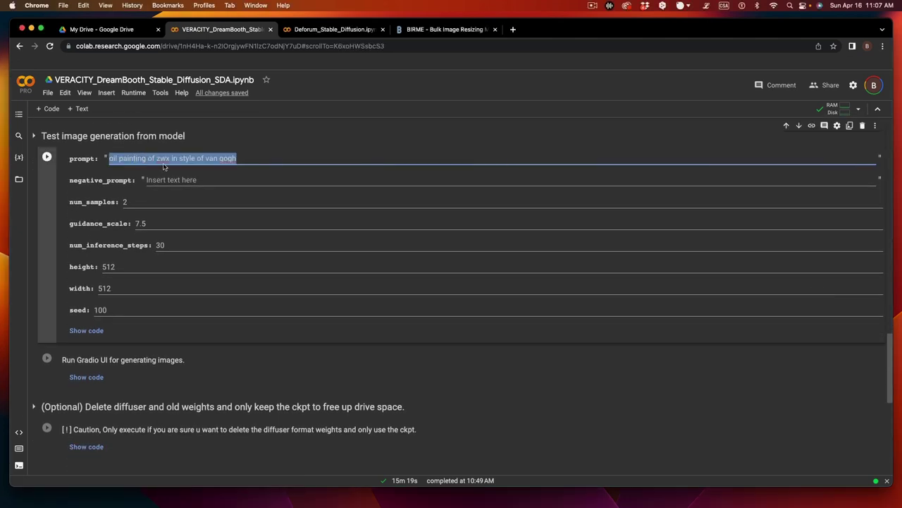
{"action": "key", "text": "BackSpace"}
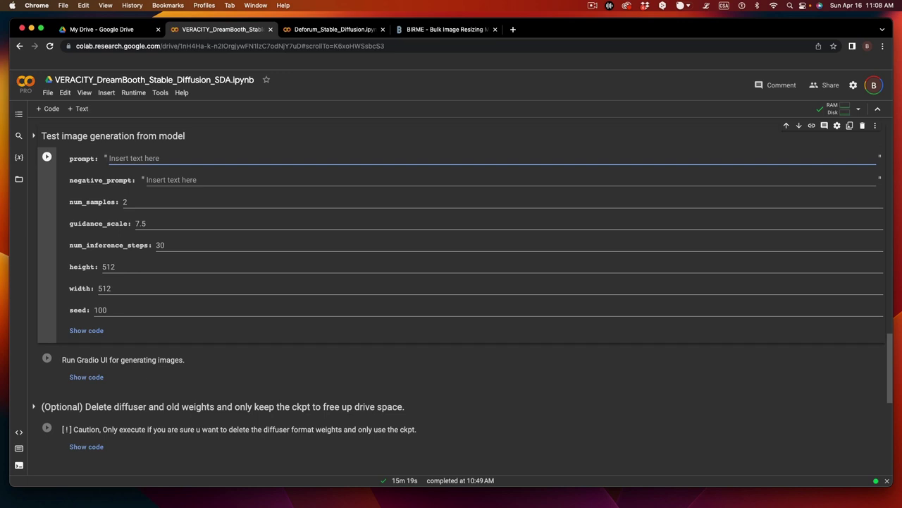
{"action": "type", "text": "a"}
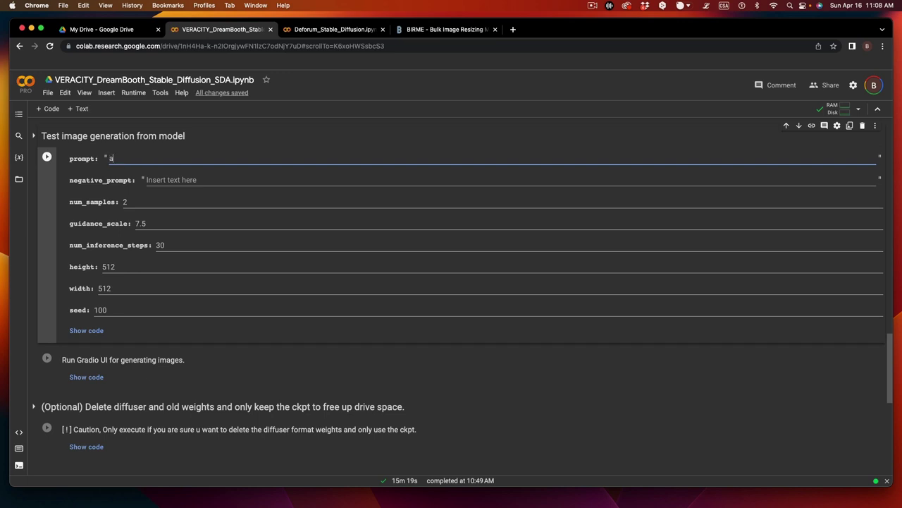
{"action": "type", "text": " man riding a bicycle"}
{"action": "type", "text": "in t"}
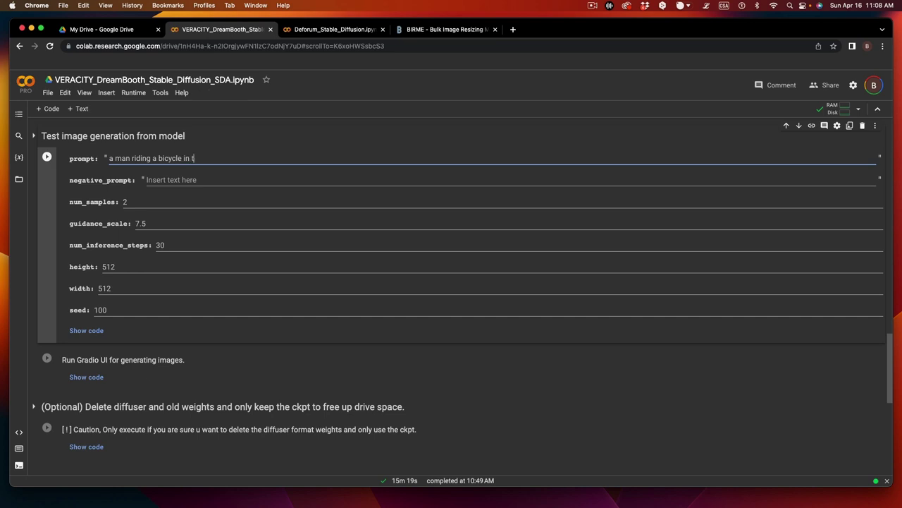
{"action": "type", "text": "he style"}
{"action": "type", "text": " of"}
{"action": "type", "text": " vrct"}
{"action": "type", "text": "y"}
{"action": "type", "text": ",02"}
Step: Enter 'color' as the negative prompt, then delete it to leave it empty
{"action": "left_click", "coordinate": [157, 182]}
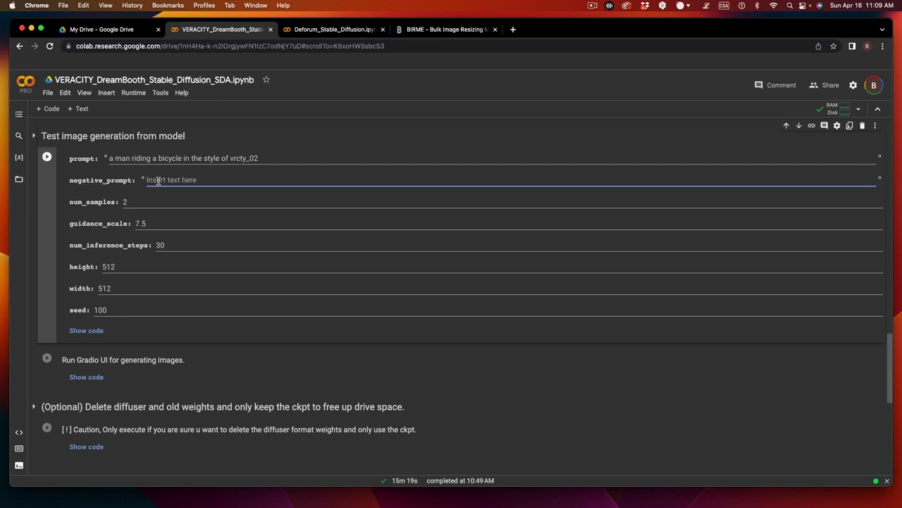
{"action": "type", "text": "color"}
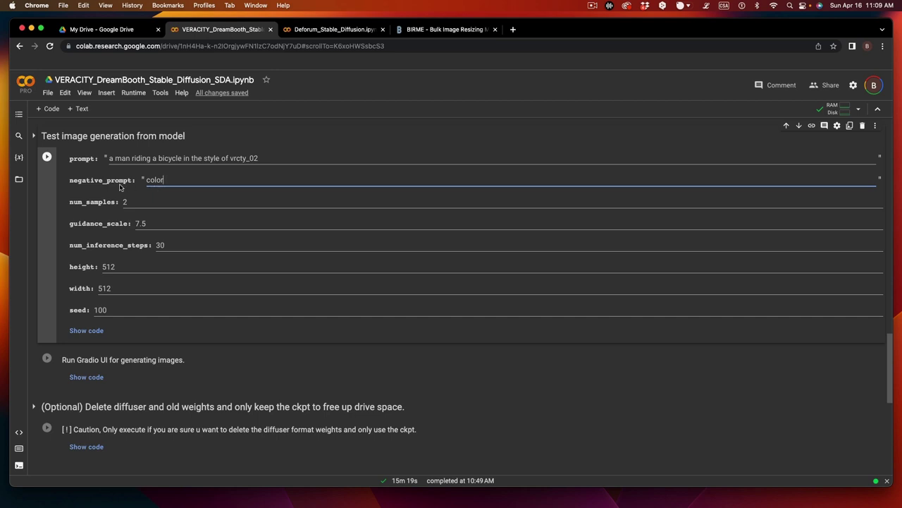
{"action": "left_click_drag", "start_coordinate": [168, 179], "coordinate": [137, 176]}
{"action": "key", "text": "BackSpace"}
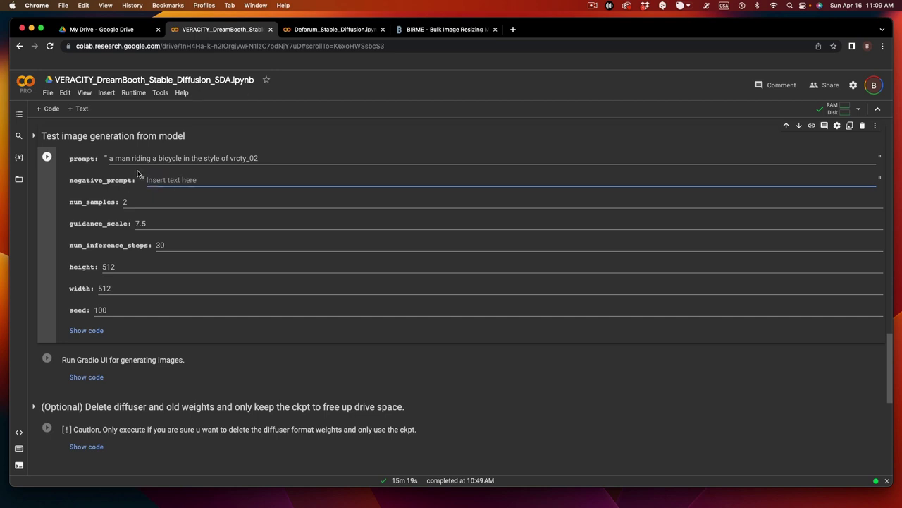
Step: Change num_samples from 2 to 4 and the seed from 100 to -1 in the test-generation cell
{"action": "double_click", "coordinate": [132, 200]}
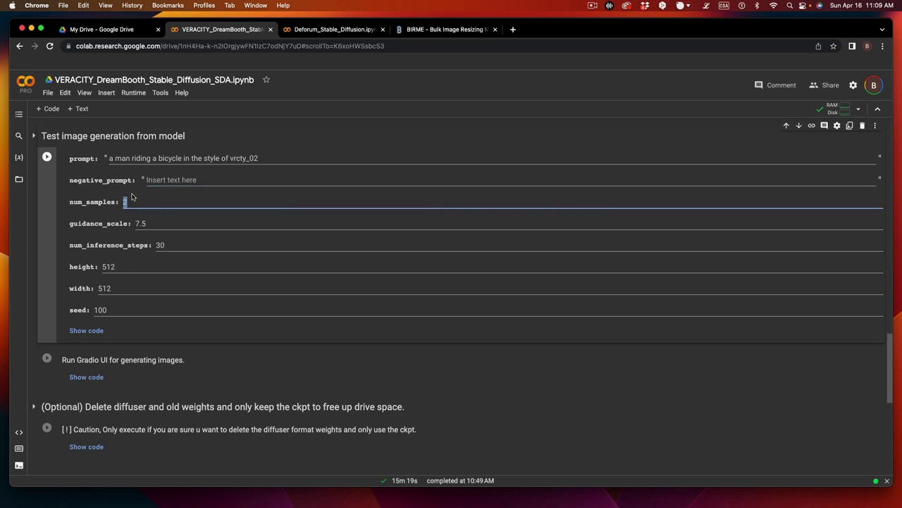
{"action": "type", "text": "4"}
{"action": "double_click", "coordinate": [112, 310]}
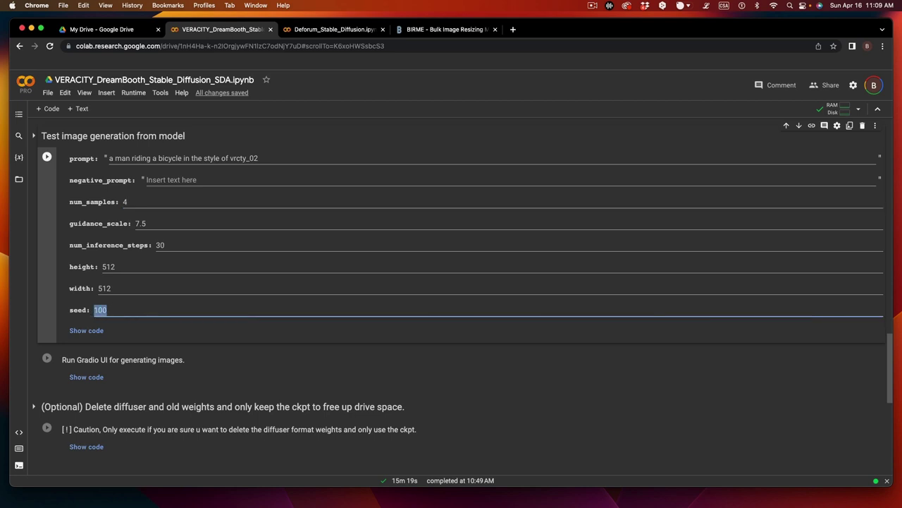
{"action": "key", "text": "BackSpace"}
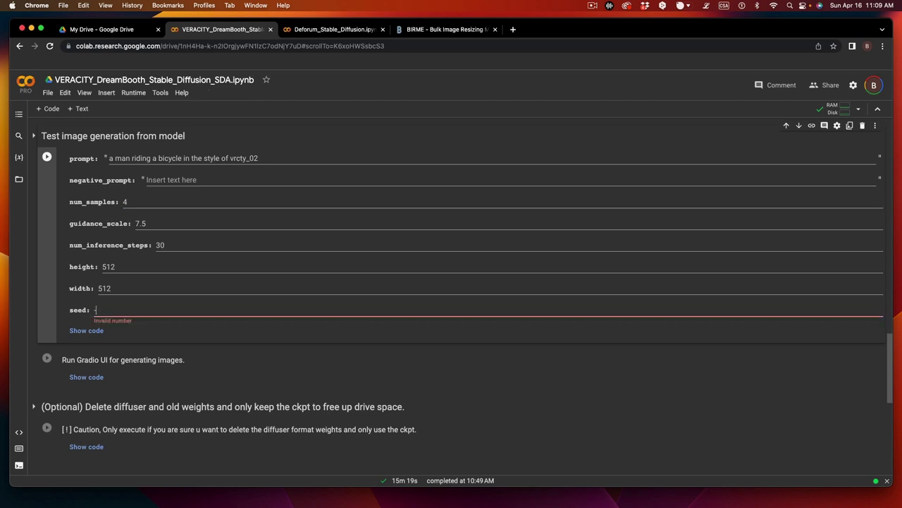
{"action": "type", "text": "-1"}
Step: Run the test-generation cell and scroll through the black-and-white cyclist test images
{"action": "left_click", "coordinate": [47, 158]}
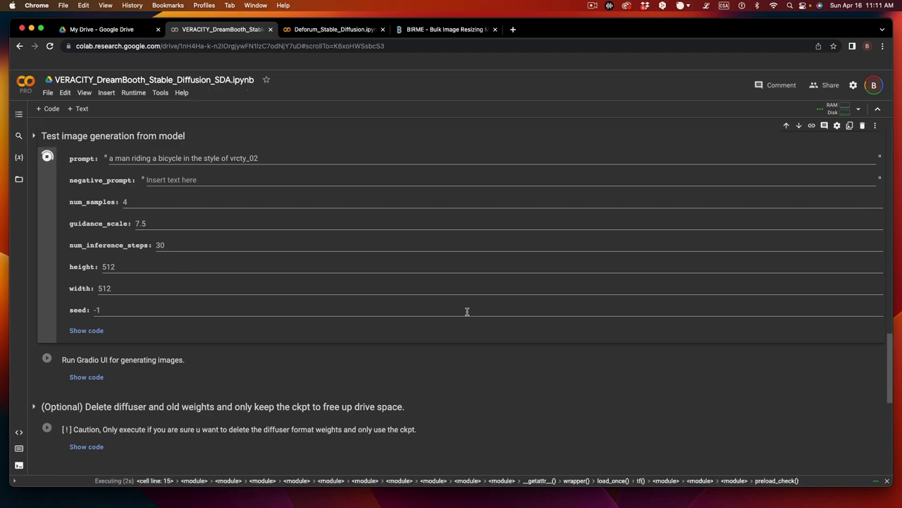
{"action": "scroll", "coordinate": [468, 311], "scroll_direction": "down", "scroll_amount": 5}
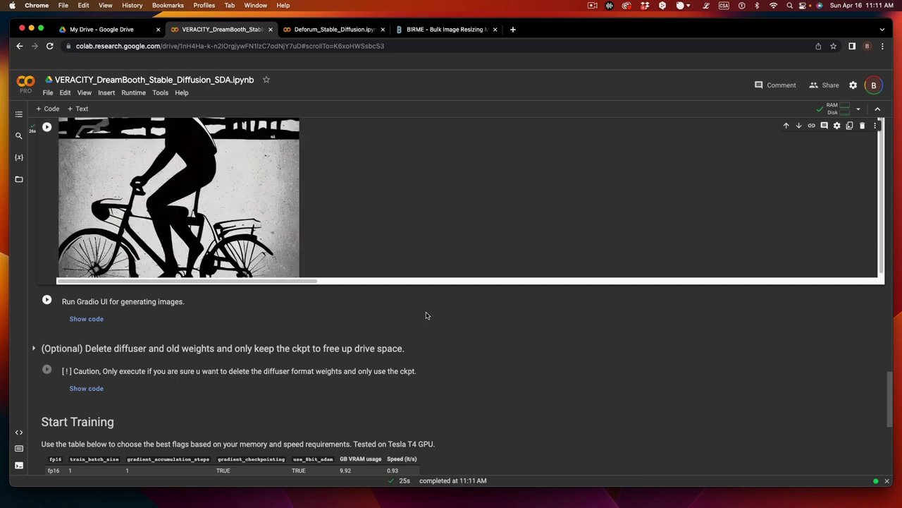
{"action": "scroll", "coordinate": [451, 287], "scroll_direction": "down", "scroll_amount": 10}
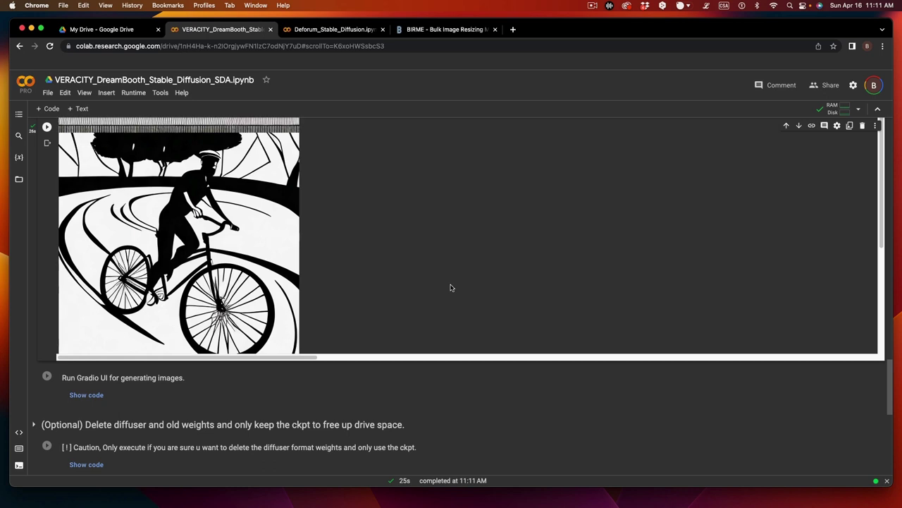
{"action": "scroll", "coordinate": [452, 287], "scroll_direction": "up", "scroll_amount": 3}
{"action": "scroll", "coordinate": [452, 287], "scroll_direction": "up", "scroll_amount": 3}
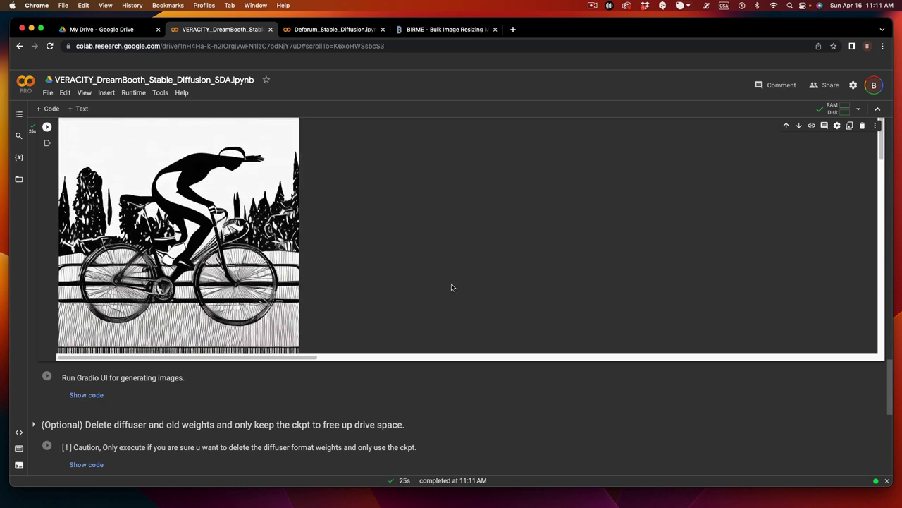
{"action": "scroll", "coordinate": [452, 286], "scroll_direction": "down", "scroll_amount": 5}
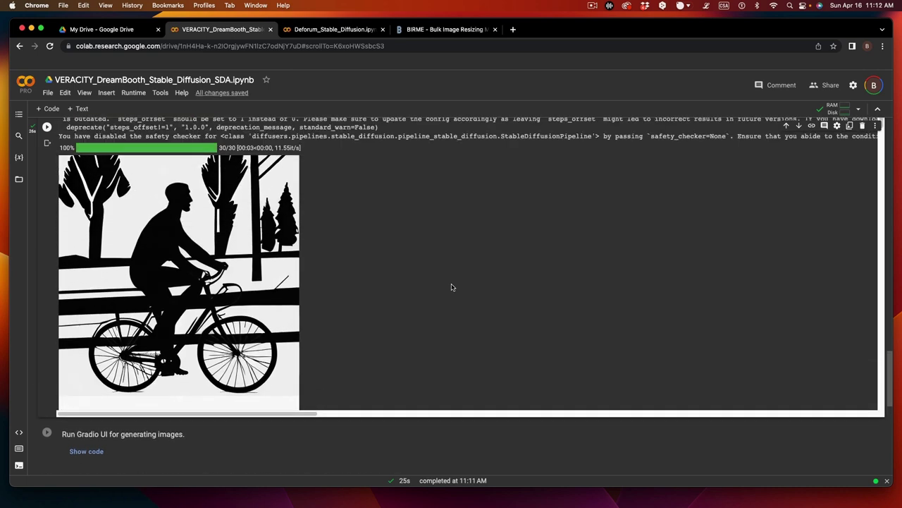
{"action": "scroll", "coordinate": [452, 287], "scroll_direction": "down", "scroll_amount": 5}
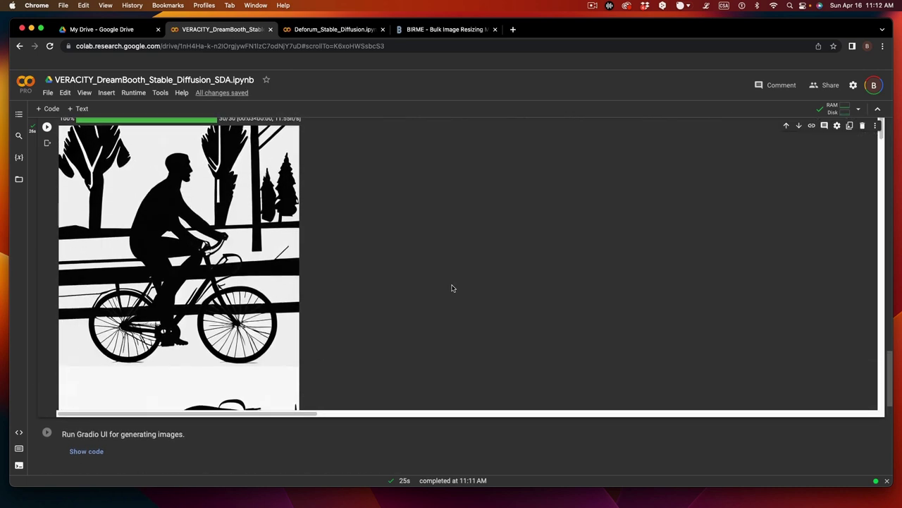
{"action": "scroll", "coordinate": [452, 288], "scroll_direction": "down", "scroll_amount": 2}
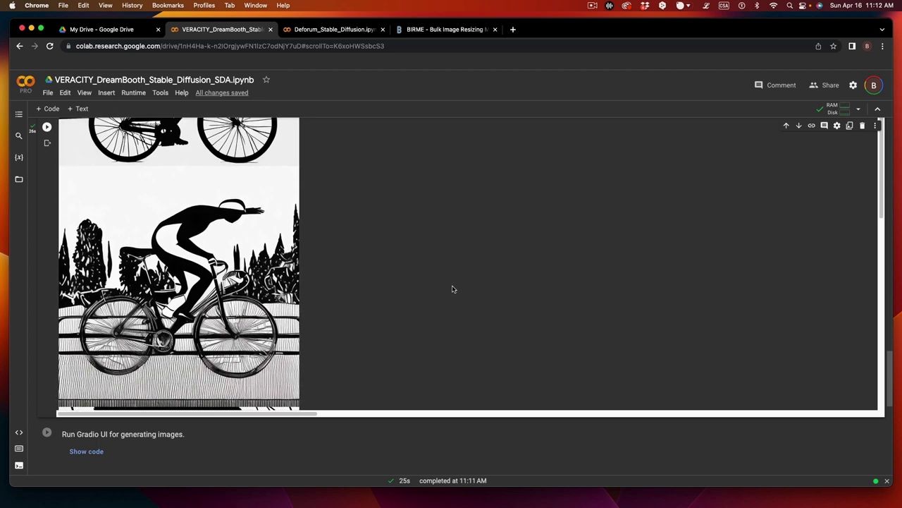
{"action": "scroll", "coordinate": [453, 289], "scroll_direction": "down", "scroll_amount": 5}
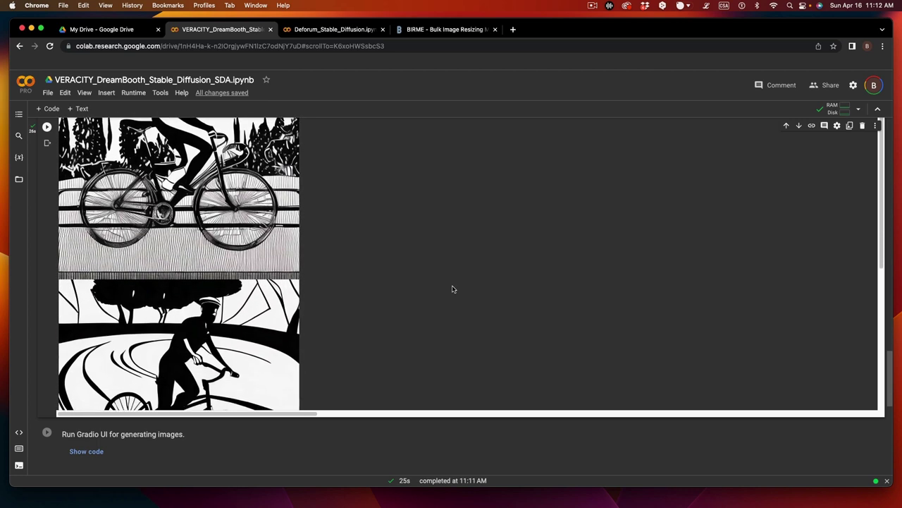
{"action": "scroll", "coordinate": [453, 289], "scroll_direction": "down", "scroll_amount": 3}
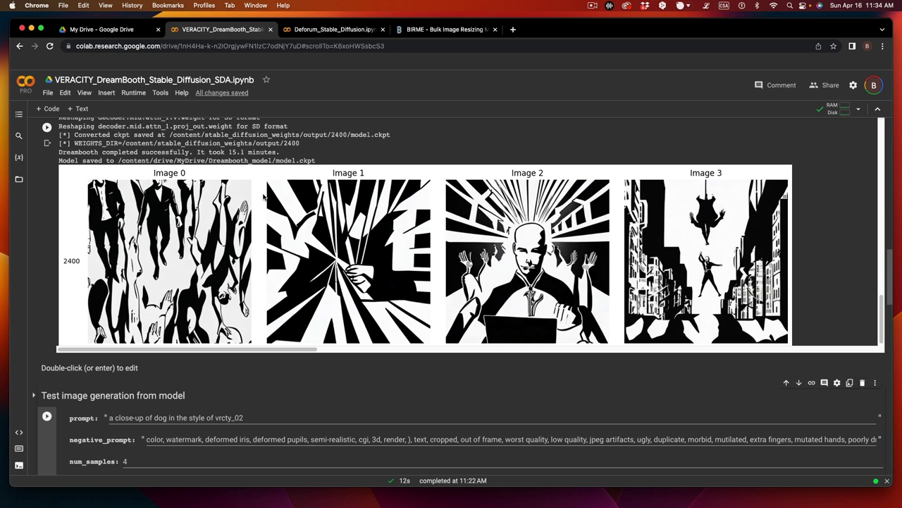
Step: Download the 2 GB model.ckpt from Google Drive past the virus-scan warning, then open Dreambooth_model
{"action": "left_click", "coordinate": [112, 32]}
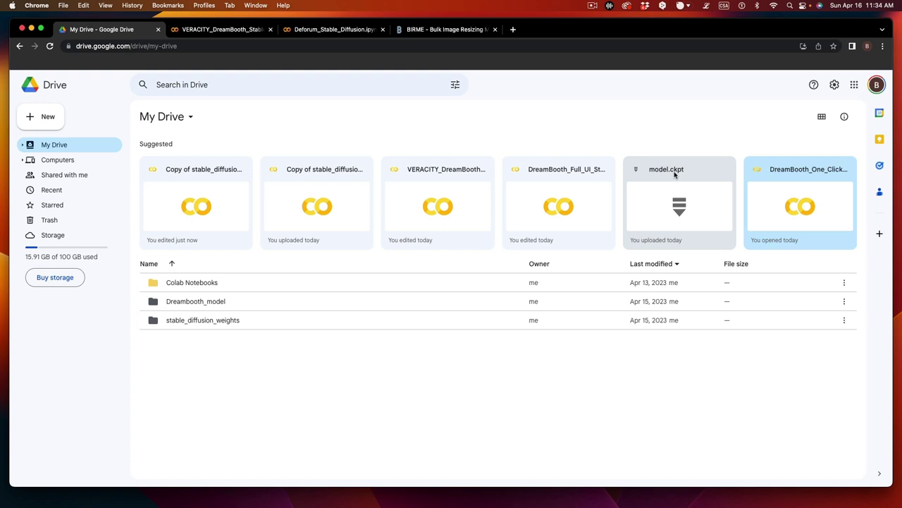
{"action": "right_click", "coordinate": [697, 204]}
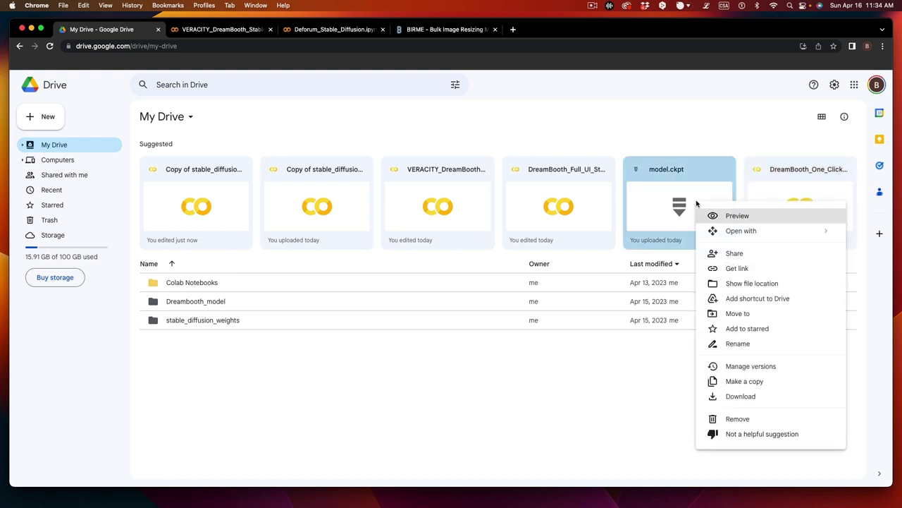
{"action": "left_click", "coordinate": [743, 397]}
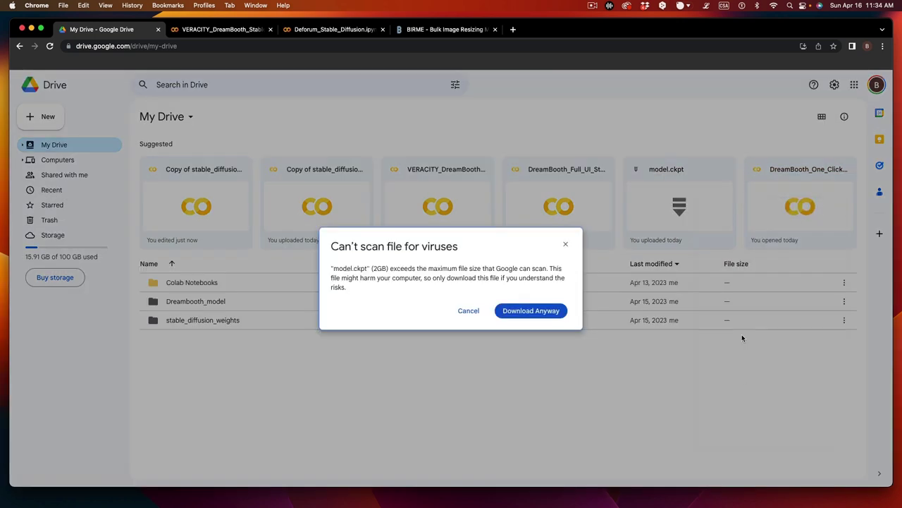
{"action": "left_click", "coordinate": [543, 311]}
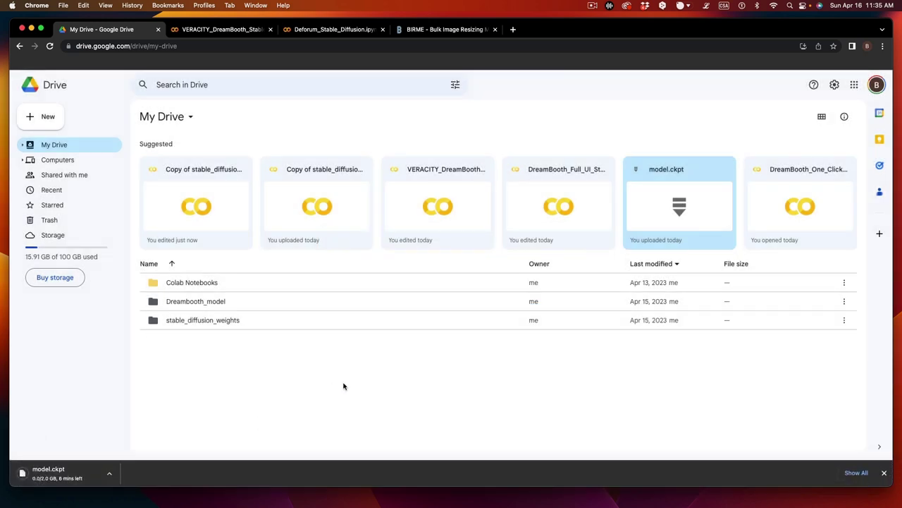
{"action": "left_click", "coordinate": [23, 145]}
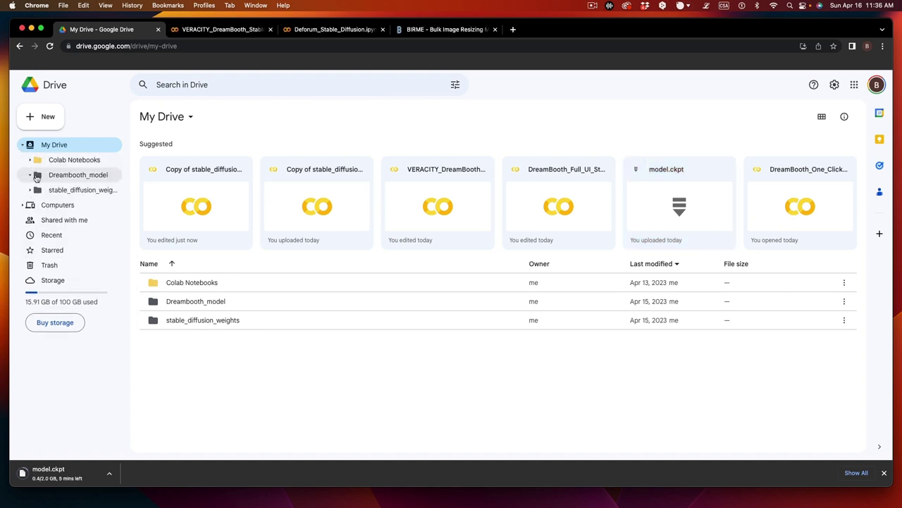
{"action": "left_click", "coordinate": [35, 178]}
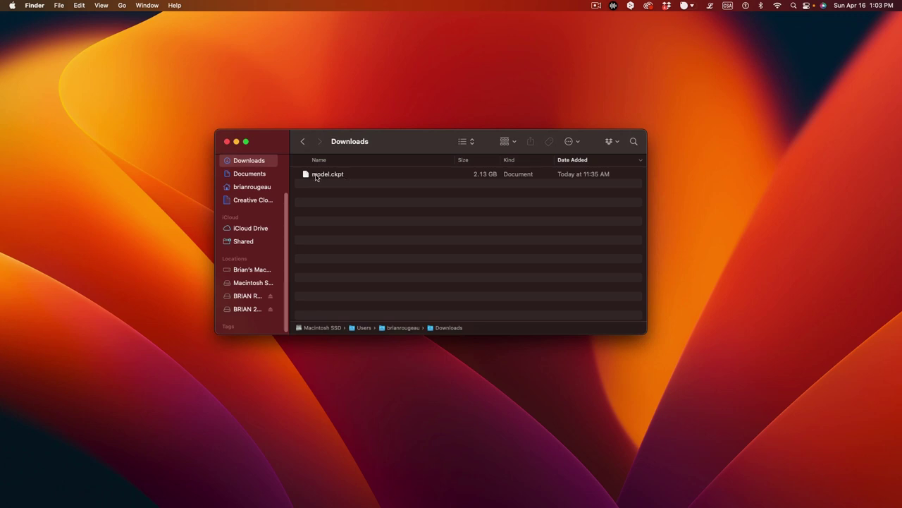
Step: Rename the downloaded model.ckpt to vrcty_02.ckpt
{"action": "left_click", "coordinate": [313, 177]}
{"action": "left_click", "coordinate": [315, 175]}
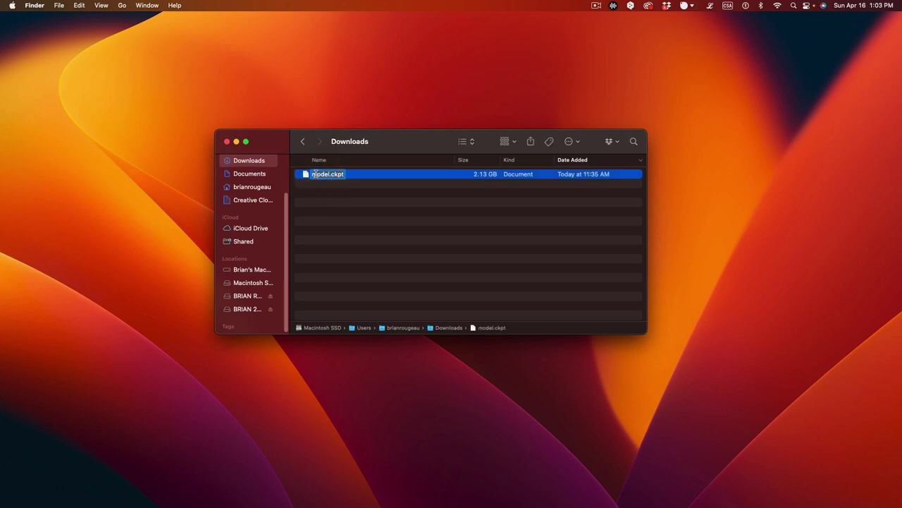
{"action": "left_click", "coordinate": [330, 174]}
{"action": "key", "text": "BackSpace"}
{"action": "type", "text": "vrcty_02"}
{"action": "key", "text": "Return"}
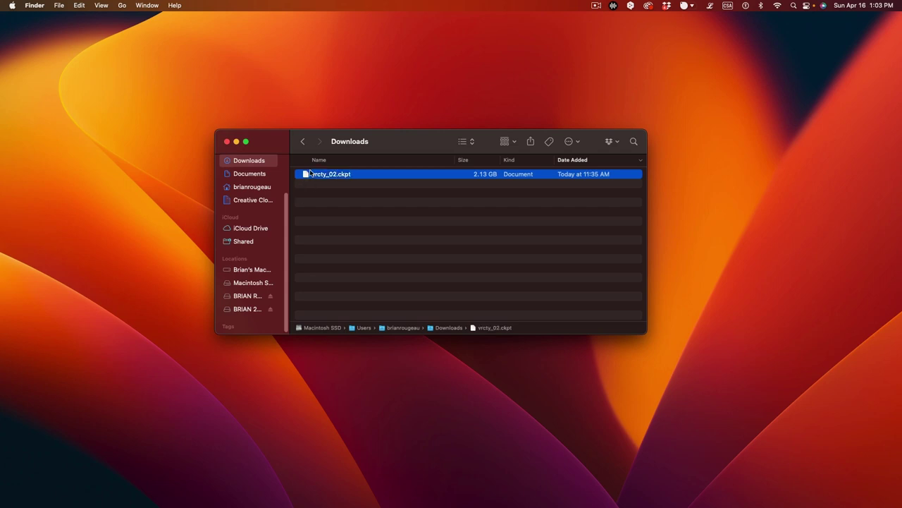
Step: Copy vrcty_02.ckpt into stable-diffusion-webui/models/Stable-diffusion and close the Finder window
{"action": "right_click", "coordinate": [309, 180]}
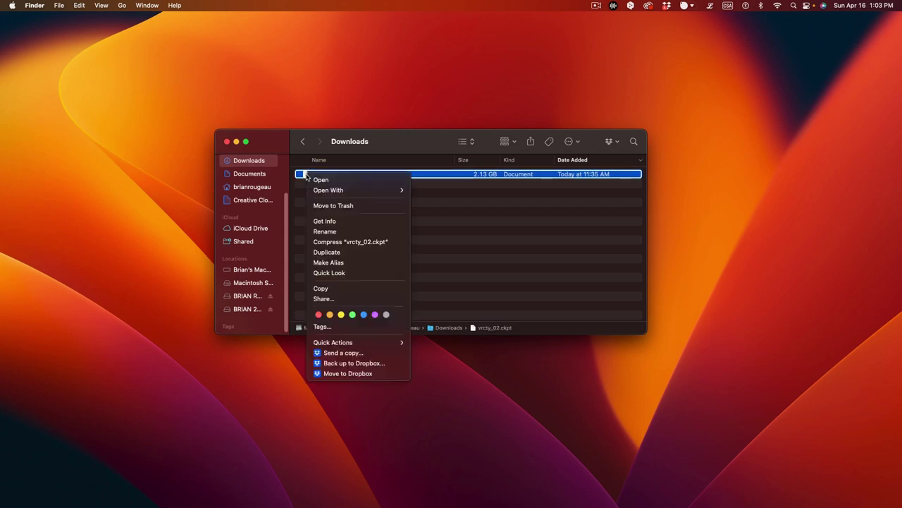
{"action": "left_click", "coordinate": [328, 286]}
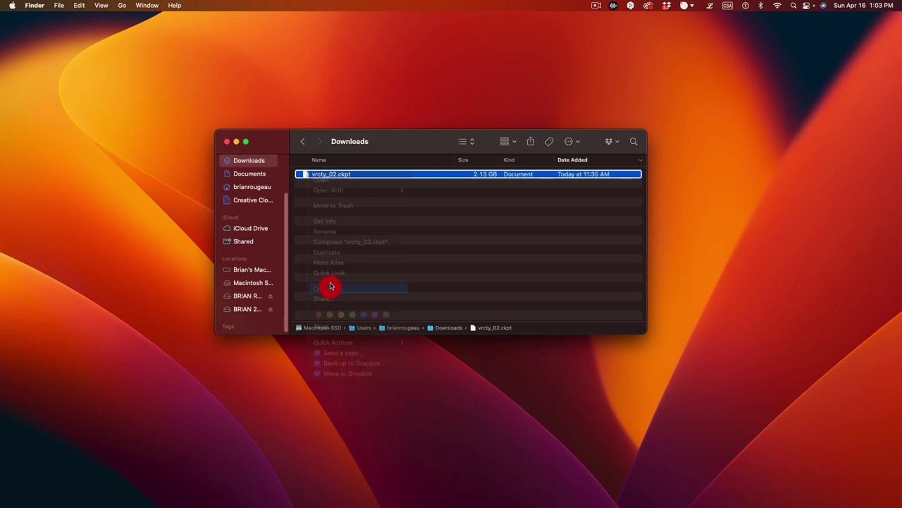
{"action": "left_click", "coordinate": [252, 187]}
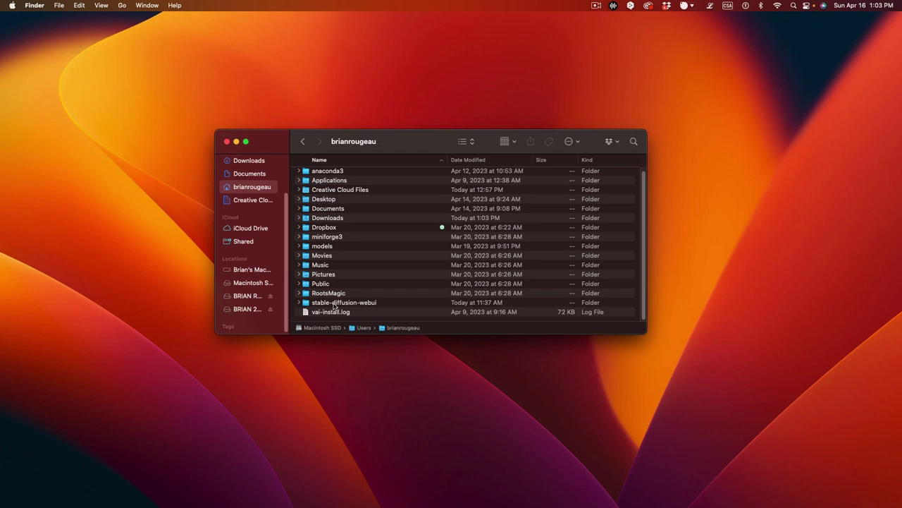
{"action": "left_click", "coordinate": [333, 305]}
{"action": "double_click", "coordinate": [332, 305]}
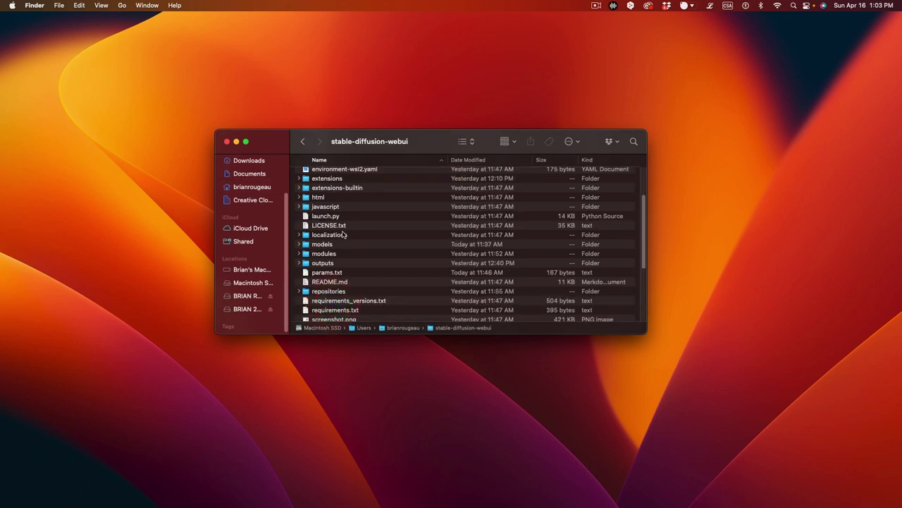
{"action": "double_click", "coordinate": [310, 246]}
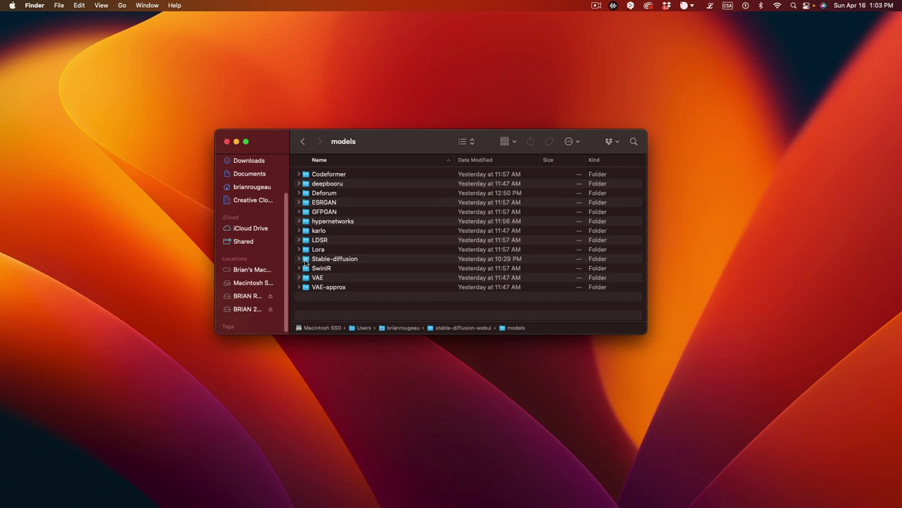
{"action": "double_click", "coordinate": [305, 260]}
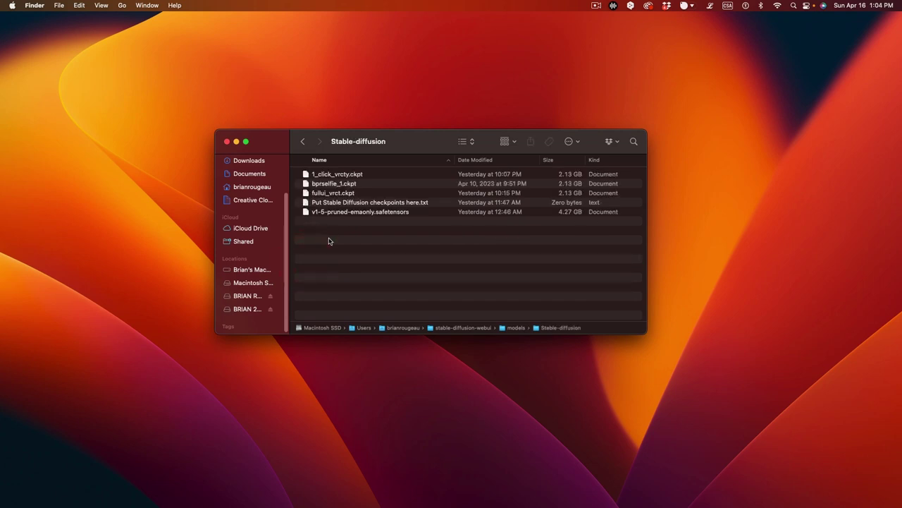
{"action": "right_click", "coordinate": [328, 240]}
{"action": "left_click", "coordinate": [341, 253]}
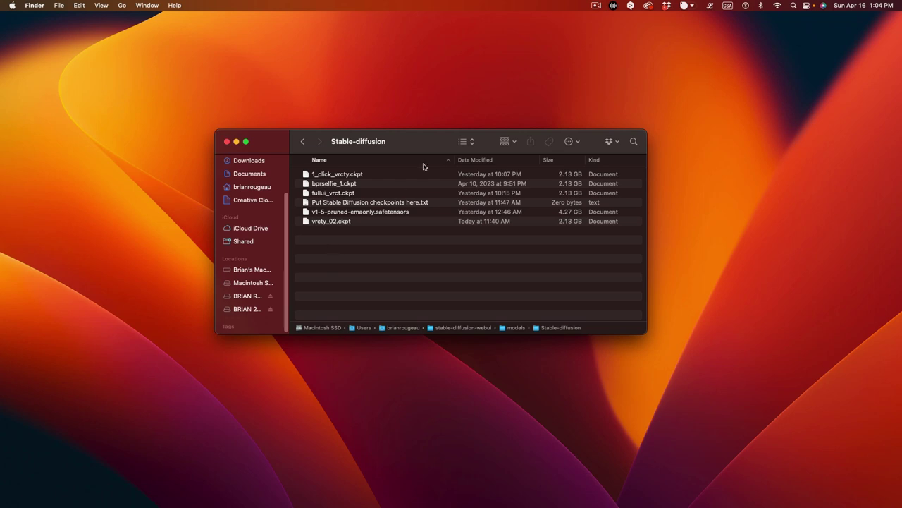
{"action": "left_click", "coordinate": [429, 141]}
{"action": "left_click", "coordinate": [227, 142]}
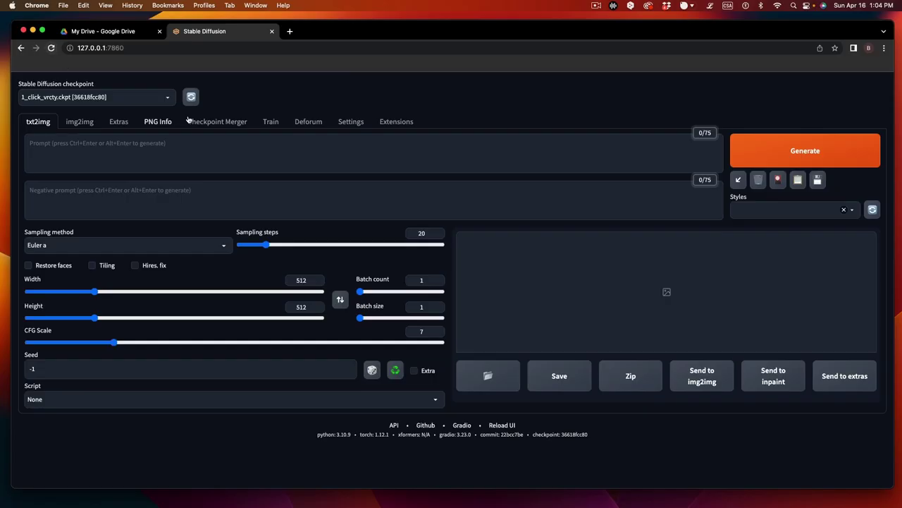
Step: Refresh the checkpoint list and load vrcty_02.ckpt in place of 1_click_vrcty.ckpt
{"action": "left_click", "coordinate": [191, 97]}
{"action": "left_click", "coordinate": [169, 99]}
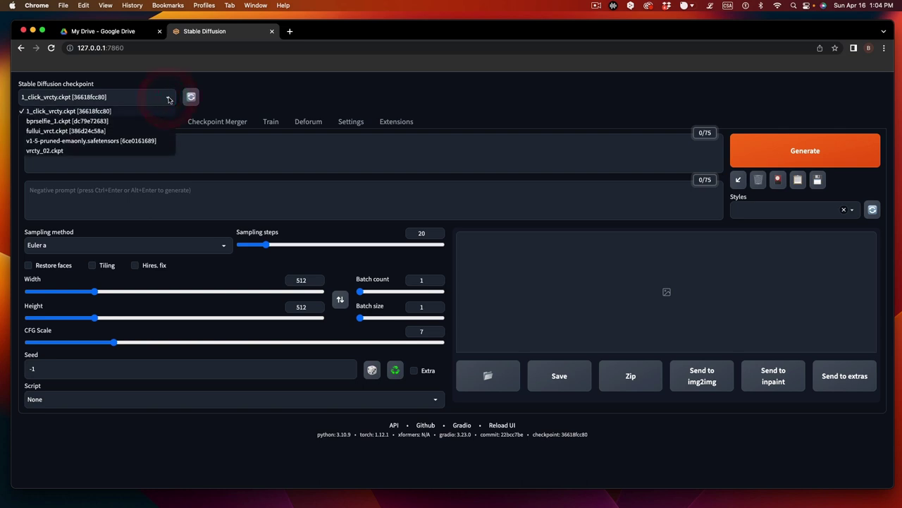
{"action": "left_click", "coordinate": [52, 151]}
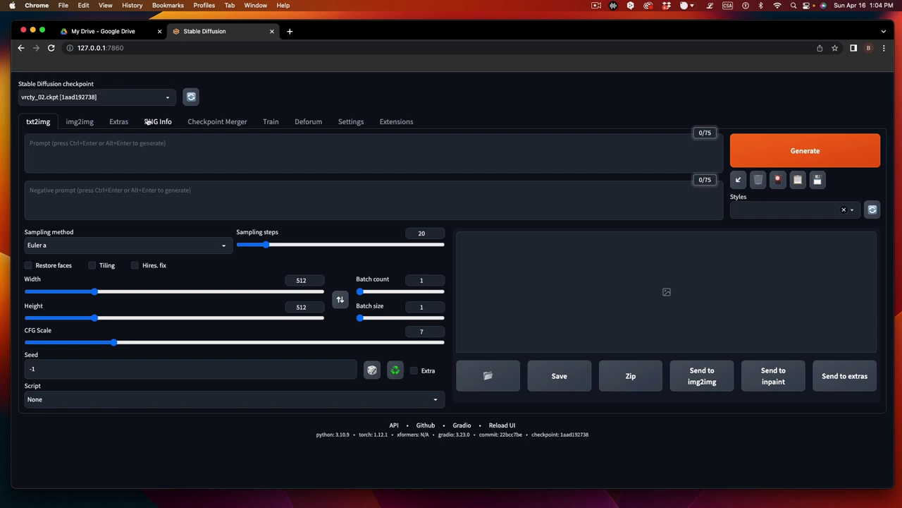
Step: Generate from the prompt 'a cuose-up of a man wearing a scuba mask in the style of vrcty_02, clear eyes'
{"action": "left_click", "coordinate": [46, 148]}
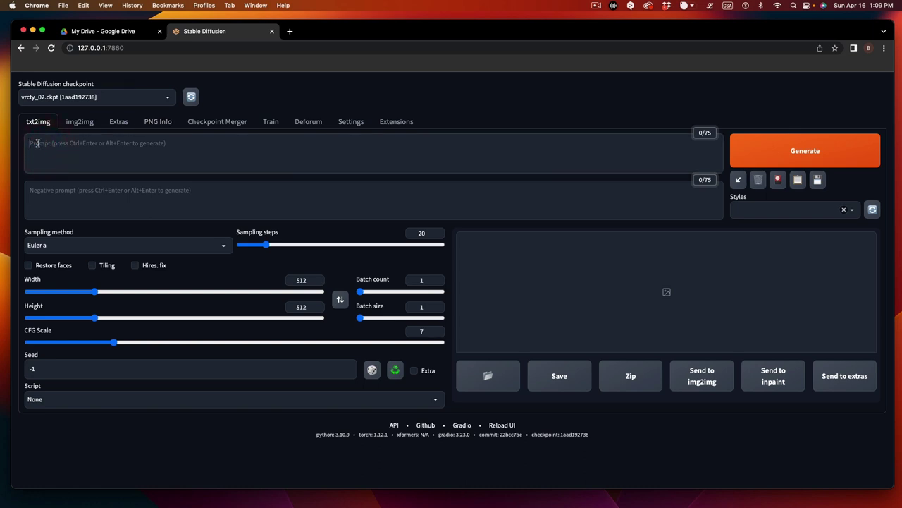
{"action": "type", "text": "a cu"}
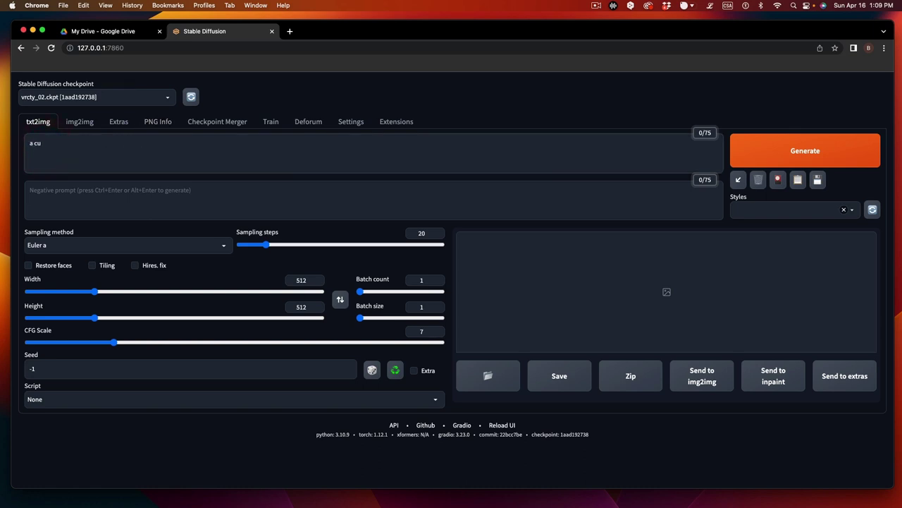
{"action": "key", "text": "BackSpace"}
{"action": "type", "text": "lose-up of a man wearing a scuba mask"}
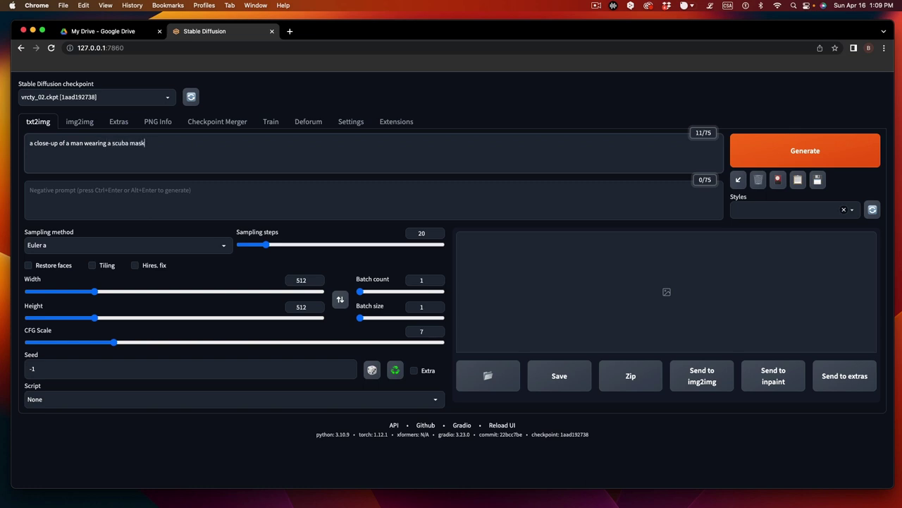
{"action": "type", "text": " in the style of"}
{"action": "type", "text": "vrcty_02, clear"}
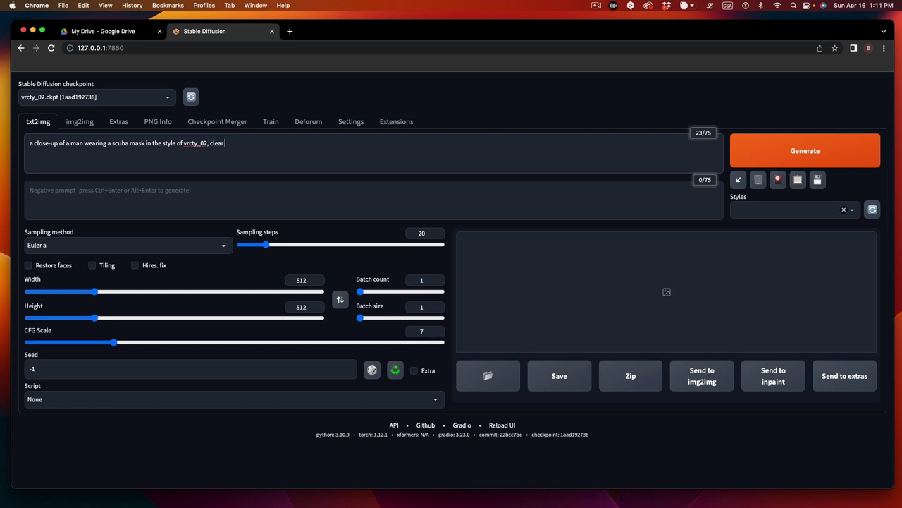
{"action": "type", "text": " eyes"}
{"action": "left_click", "coordinate": [760, 151]}
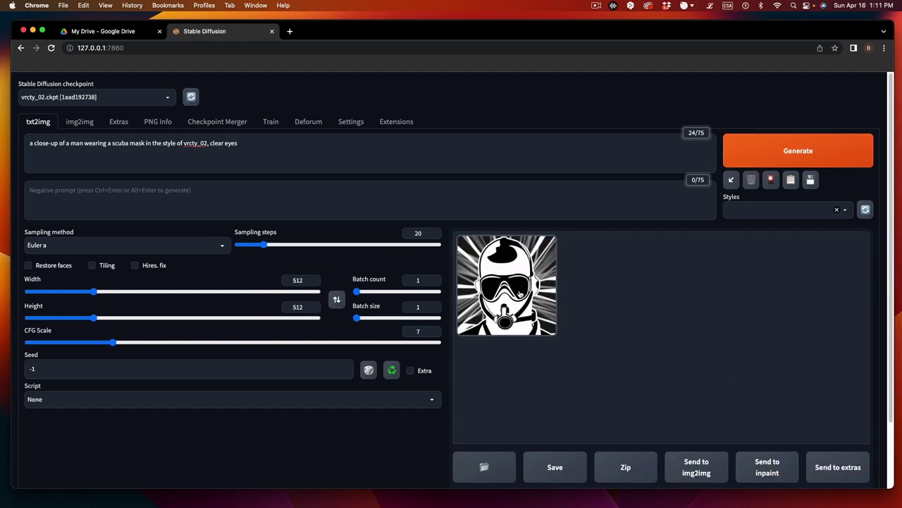
Step: View the scuba portrait full-size and flip through the training PNGs in Quick Look to compare
{"action": "left_click", "coordinate": [517, 292]}
{"action": "left_click", "coordinate": [676, 315]}
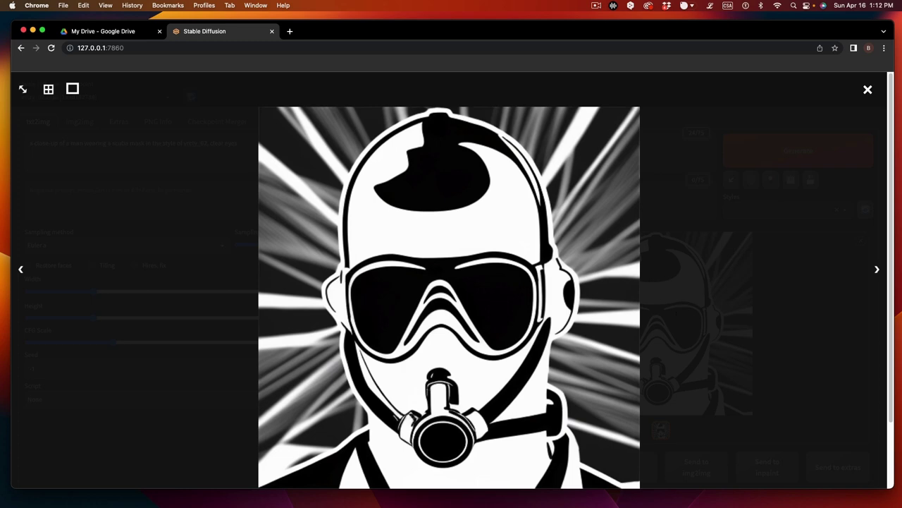
{"action": "key", "text": "super+Tab"}
{"action": "key", "text": "space"}
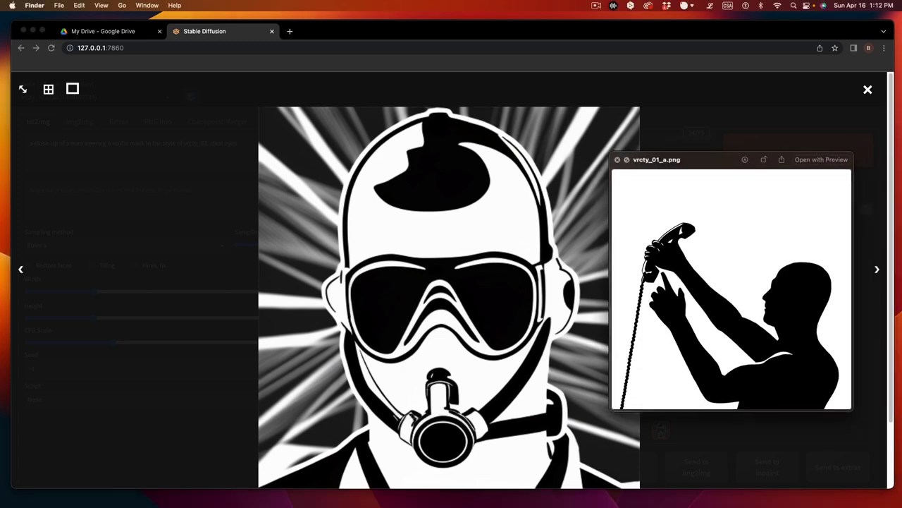
{"action": "key", "text": "Down"}
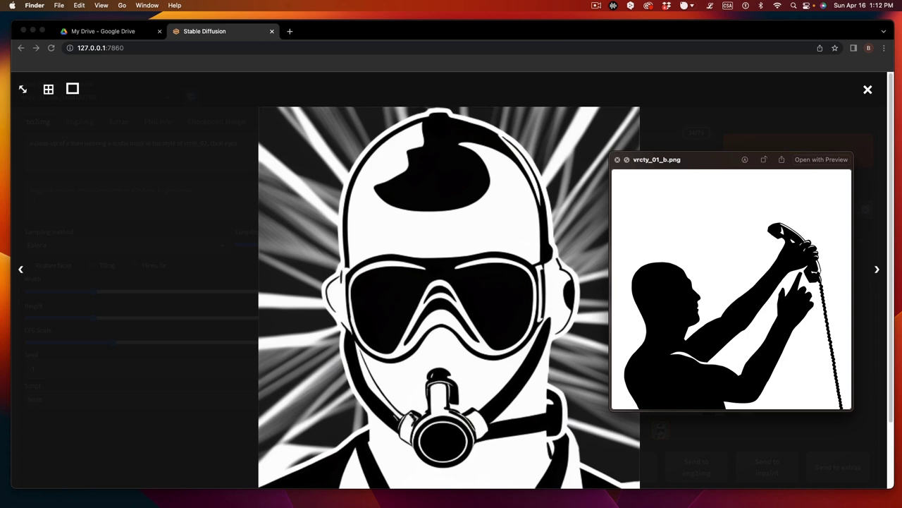
{"action": "key", "text": "Down"}
{"action": "key", "text": "Down"}
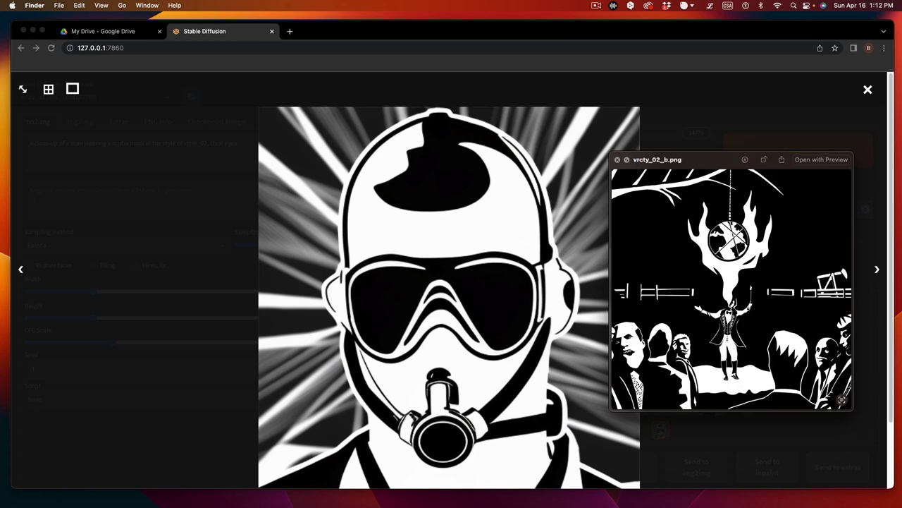
{"action": "key", "text": "Down"}
{"action": "key", "text": "Down"}
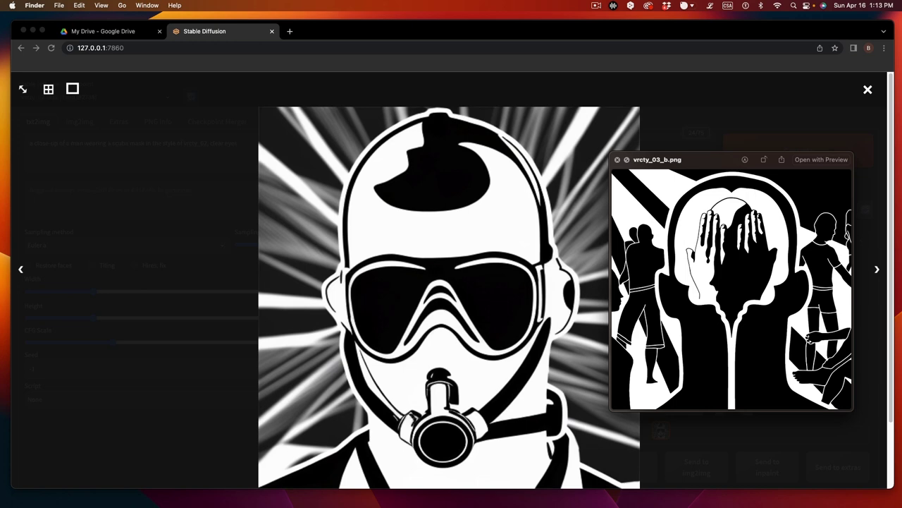
{"action": "key", "text": "Down"}
{"action": "key", "text": "Down"}
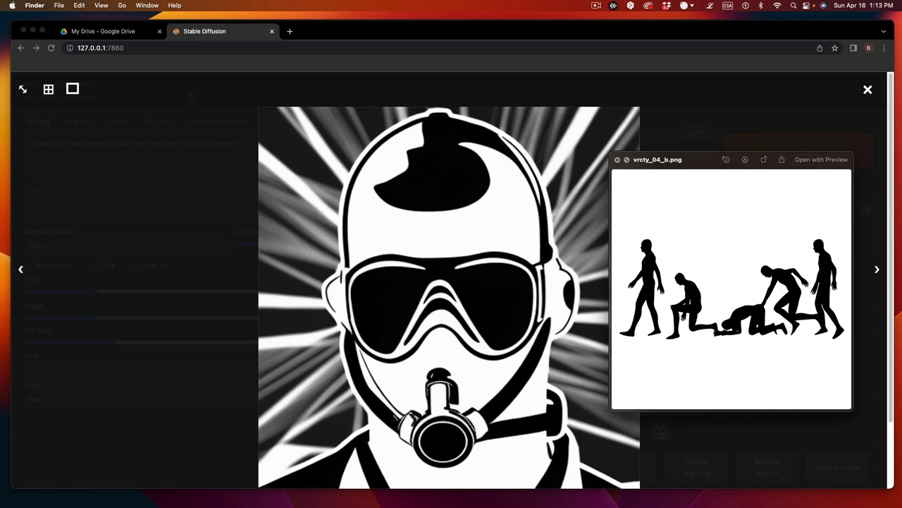
{"action": "key", "text": "Down"}
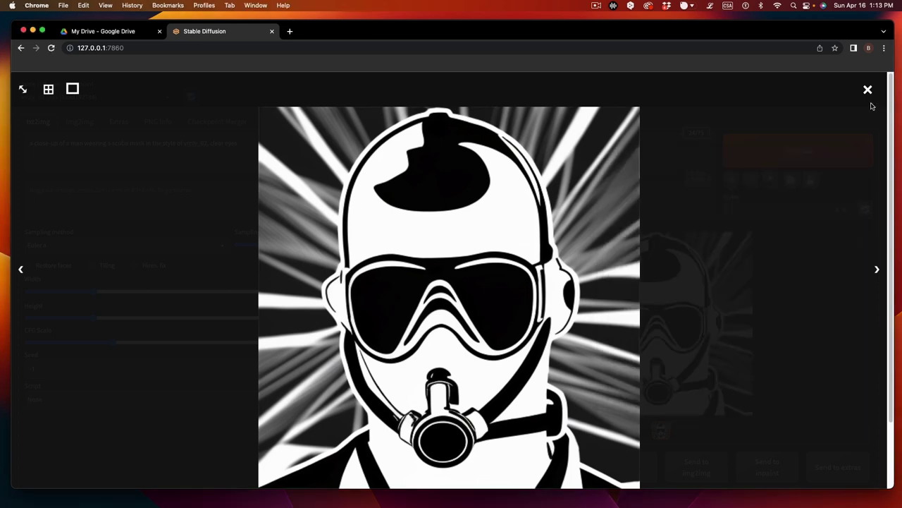
Step: Generate 'a selfie of a group of friends in the style of vrcty_02, clear eyes' at 40 steps, shown full-size
{"action": "left_click", "coordinate": [51, 48]}
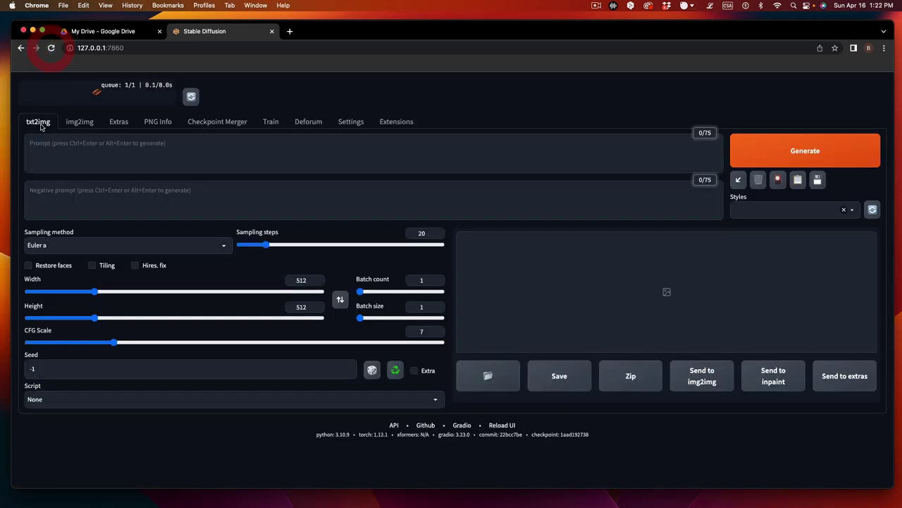
{"action": "left_click", "coordinate": [39, 148]}
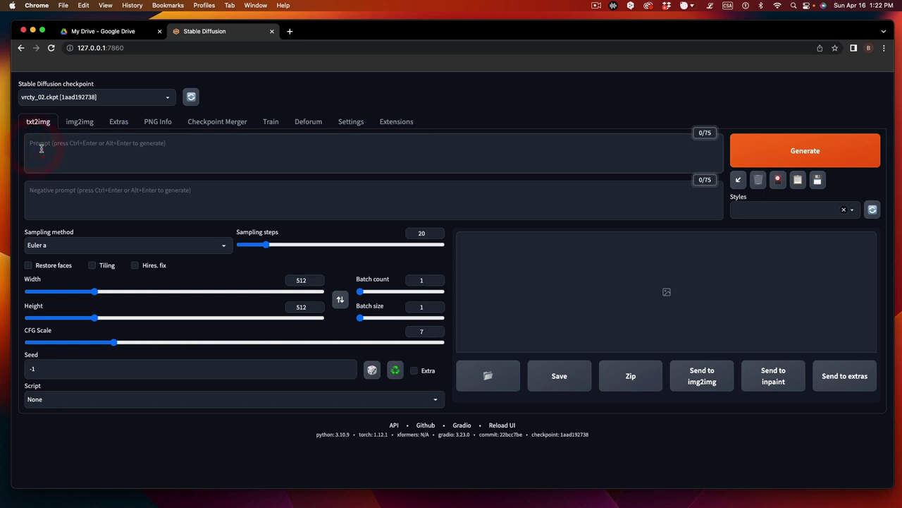
{"action": "type", "text": "a selfie"}
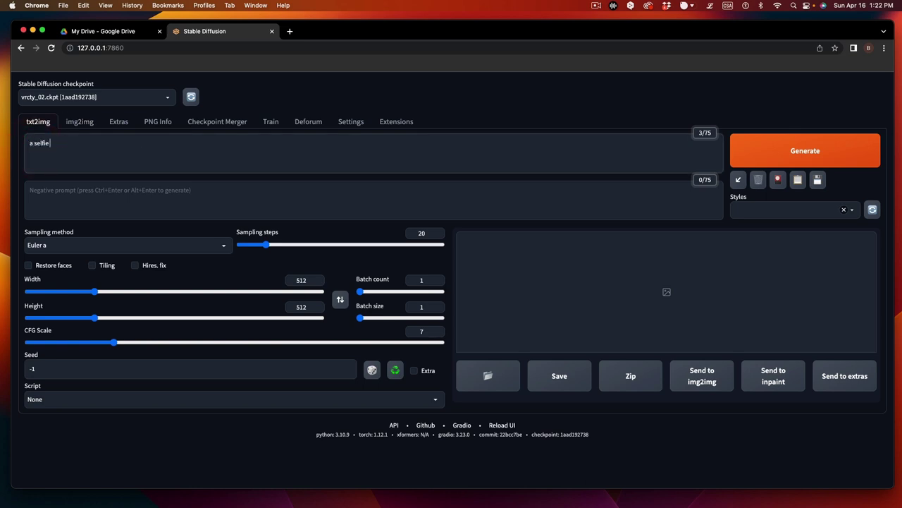
{"action": "type", "text": " of a group of friends in the style of"}
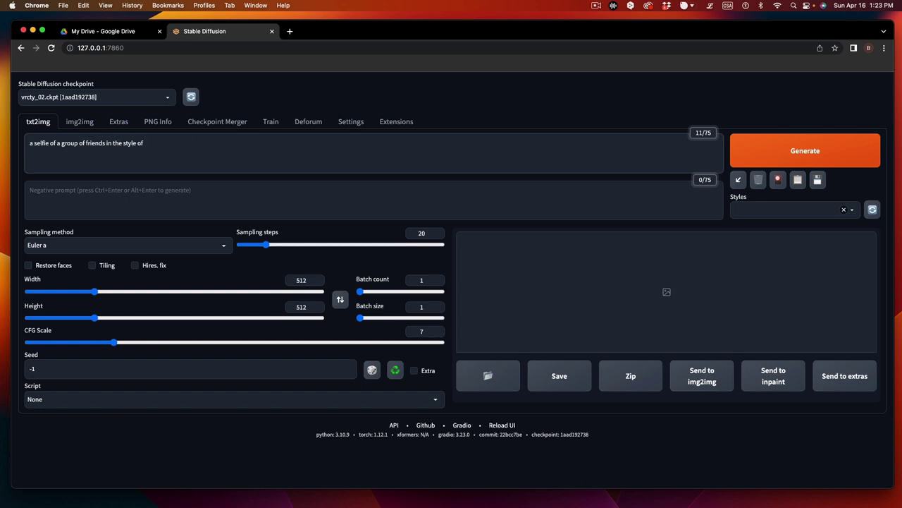
{"action": "type", "text": " vrcty_02, clear eyes"}
{"action": "left_click_drag", "start_coordinate": [266, 247], "coordinate": [292, 248]}
{"action": "left_click", "coordinate": [782, 157]}
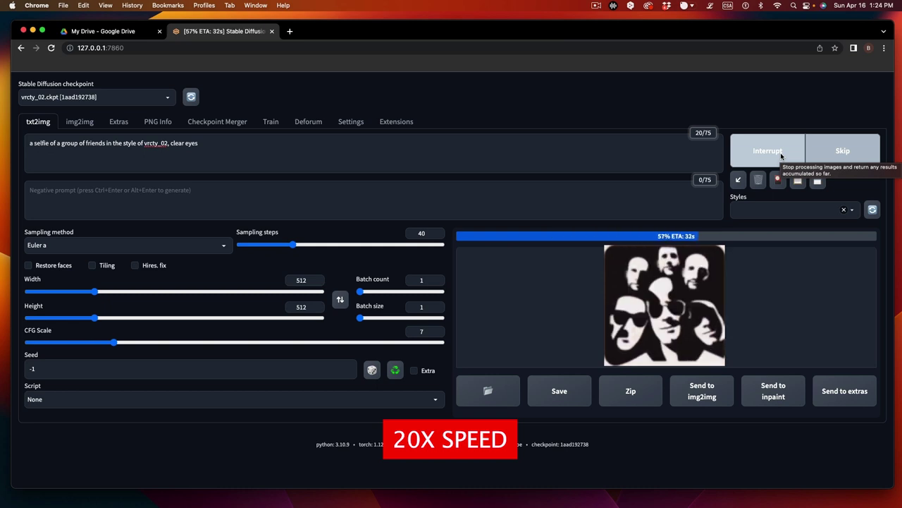
{"action": "left_click", "coordinate": [528, 296]}
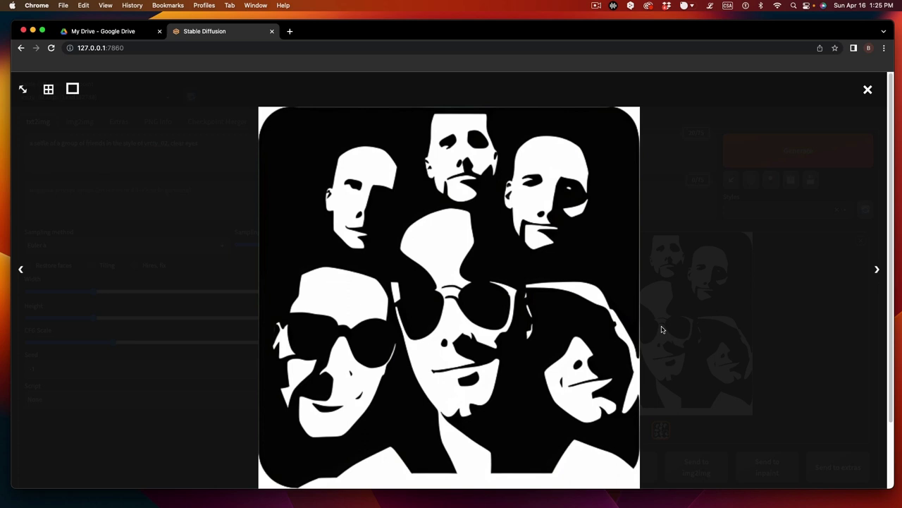
{"action": "key", "text": "super+Tab"}
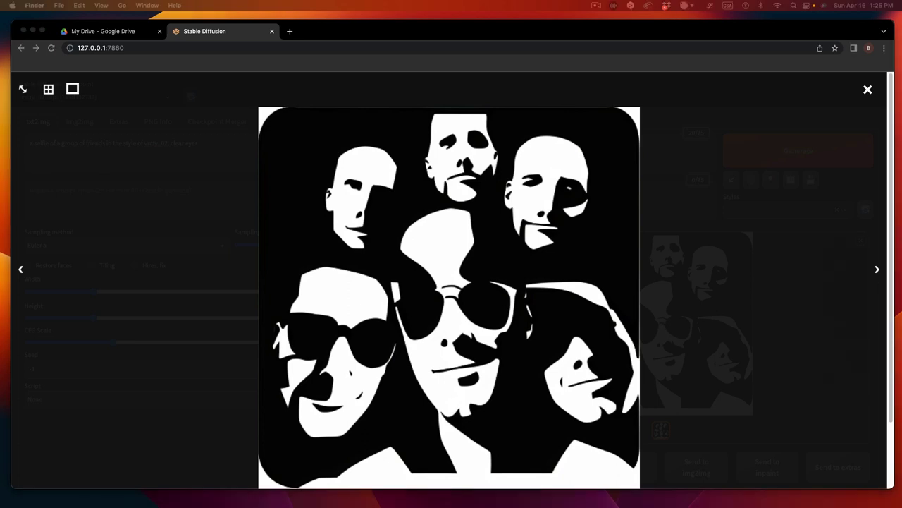
Step: Append ', detailed face' to the prompt, regenerate, and view the new group portrait full-size
{"action": "left_click", "coordinate": [868, 91]}
{"action": "left_click", "coordinate": [867, 90]}
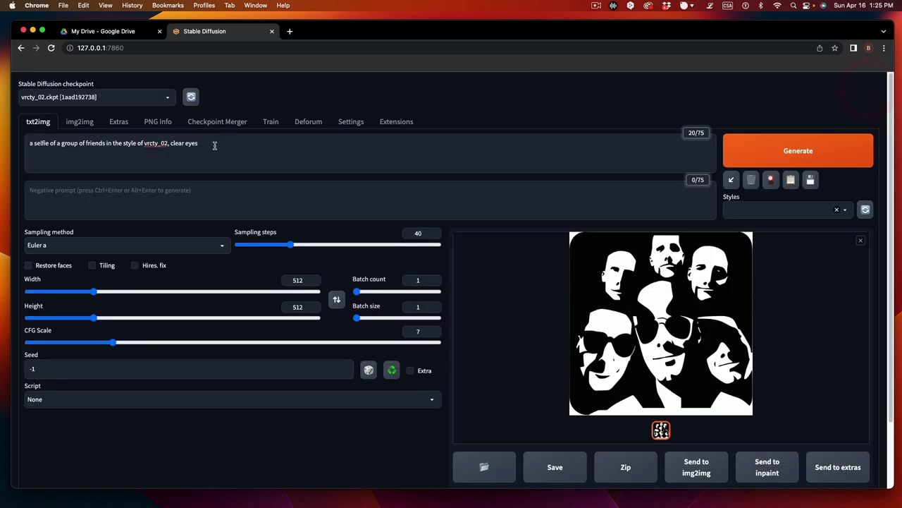
{"action": "left_click", "coordinate": [214, 145]}
{"action": "type", "text": ","}
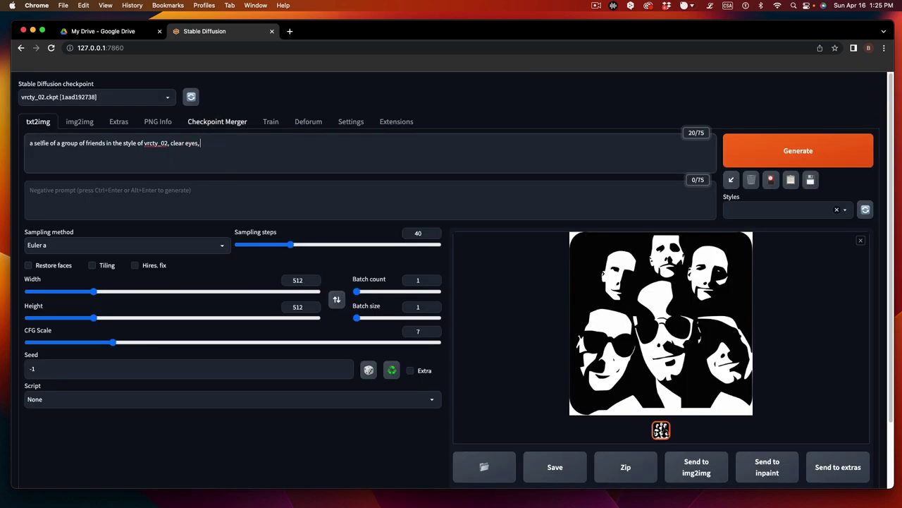
{"action": "type", "text": " detailed face"}
{"action": "left_click", "coordinate": [750, 152]}
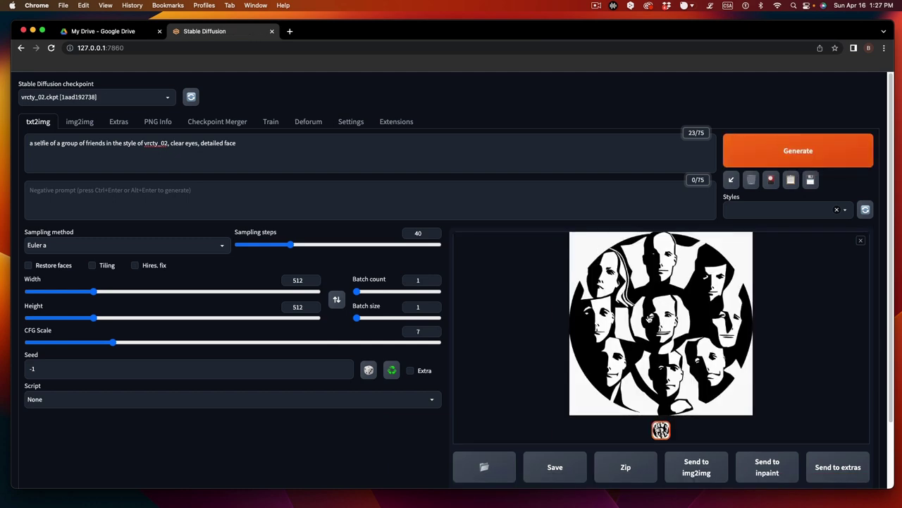
{"action": "left_click", "coordinate": [648, 318]}
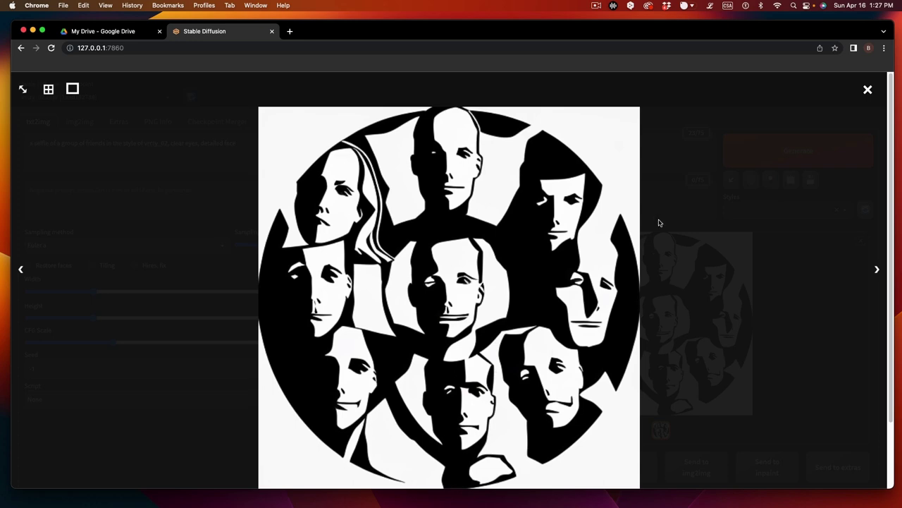
{"action": "left_click", "coordinate": [867, 90]}
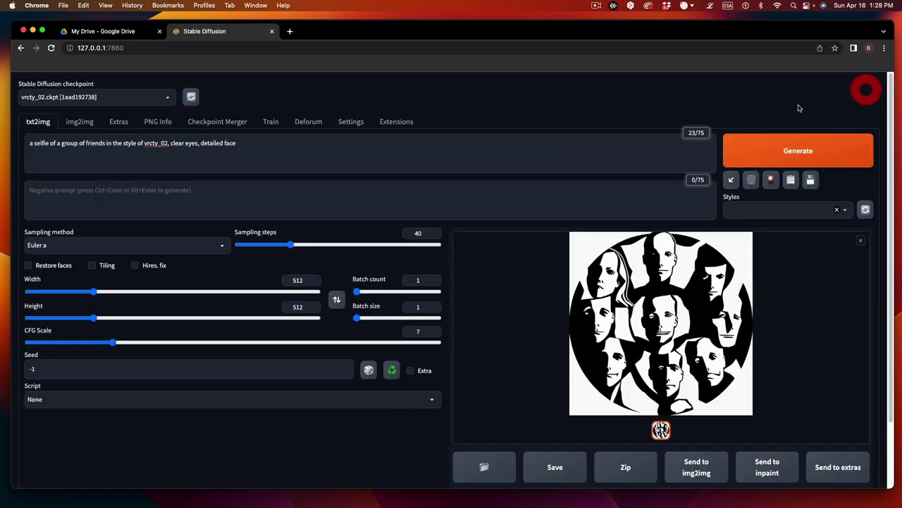
Step: Replace 'group of friends' with 'cat' in the prompt, generate, and view the cat portrait full-size
{"action": "left_click", "coordinate": [63, 144]}
{"action": "left_click_drag", "start_coordinate": [62, 144], "coordinate": [106, 144]}
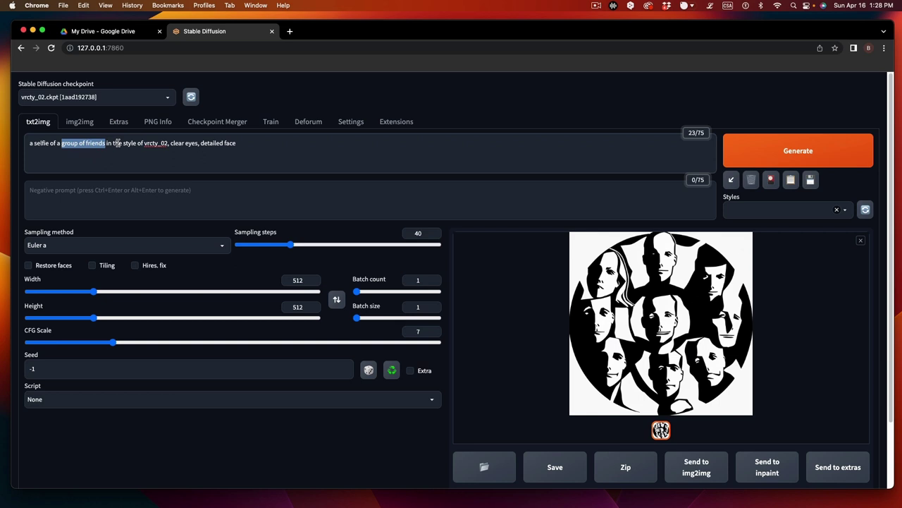
{"action": "type", "text": "cat"}
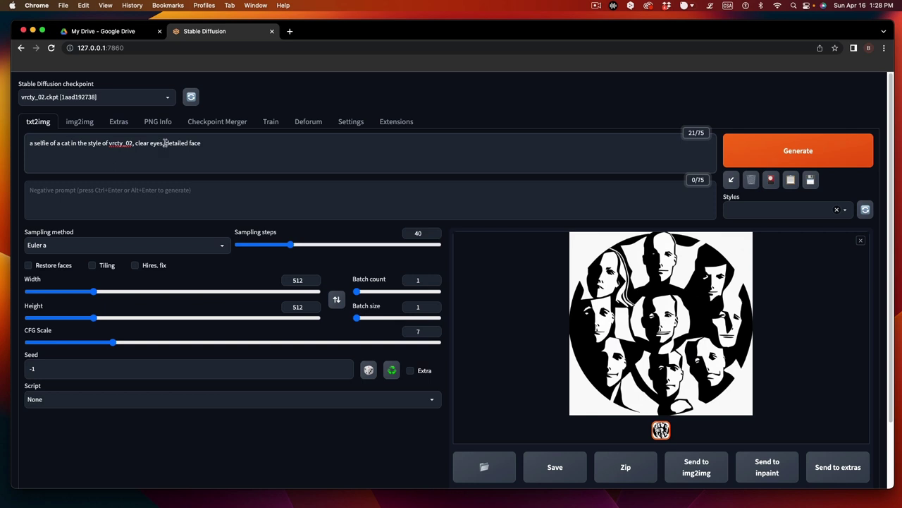
{"action": "left_click", "coordinate": [228, 146]}
{"action": "left_click", "coordinate": [793, 154]}
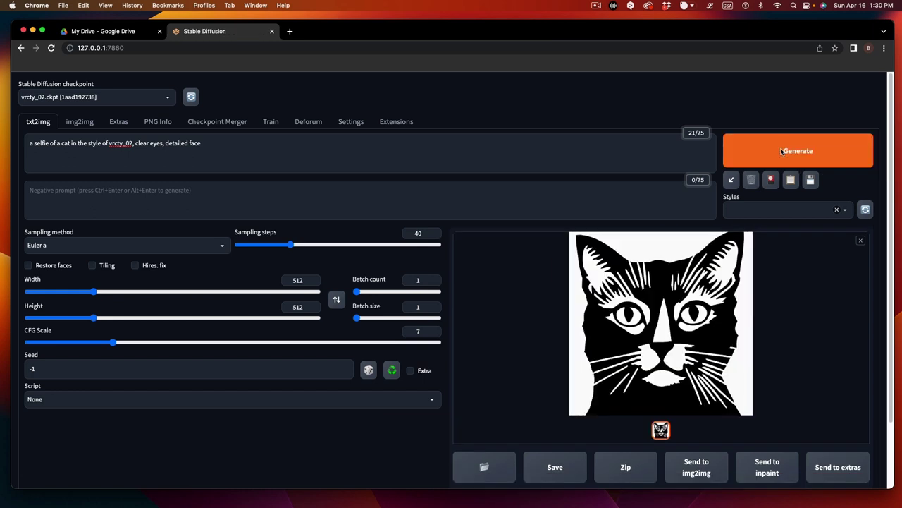
{"action": "left_click", "coordinate": [665, 300]}
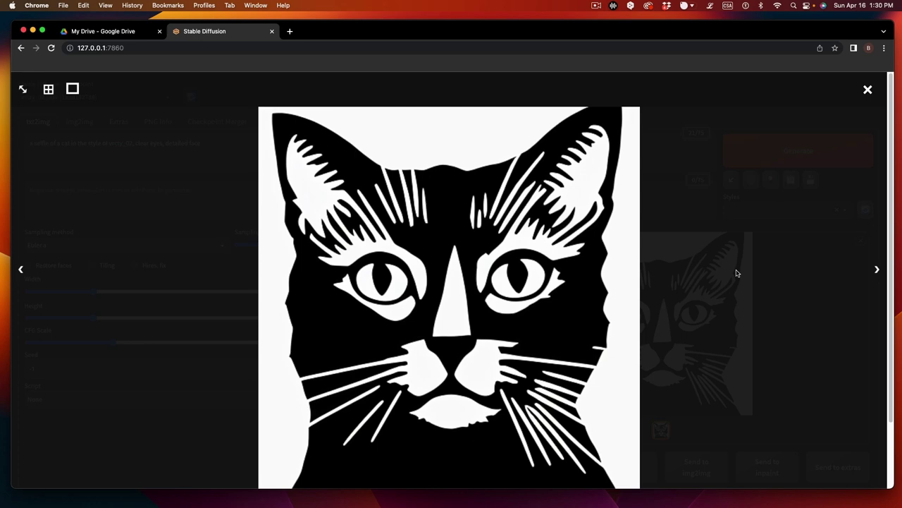
{"action": "left_click", "coordinate": [868, 89]}
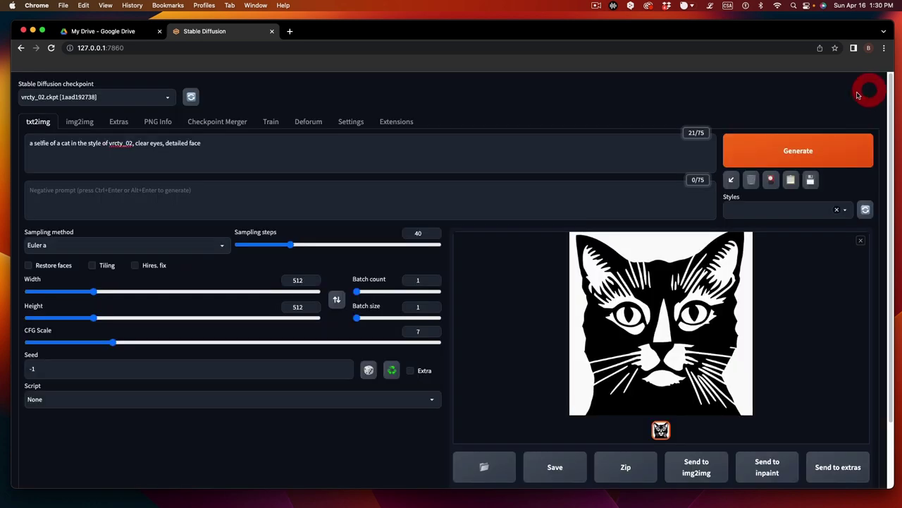